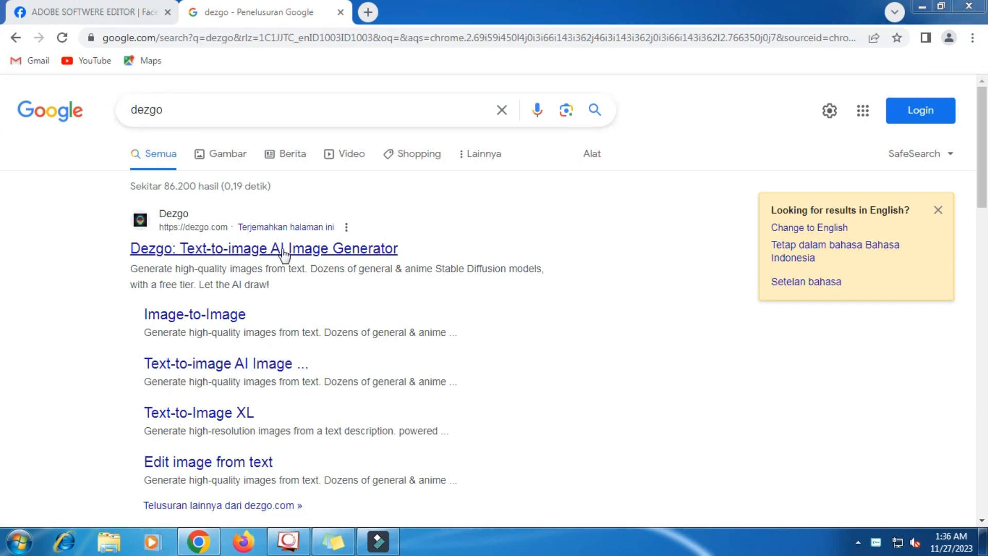
Open the Dezgo site from the search results and go to its Text-to-Image XL generator.
left_click(345, 253)
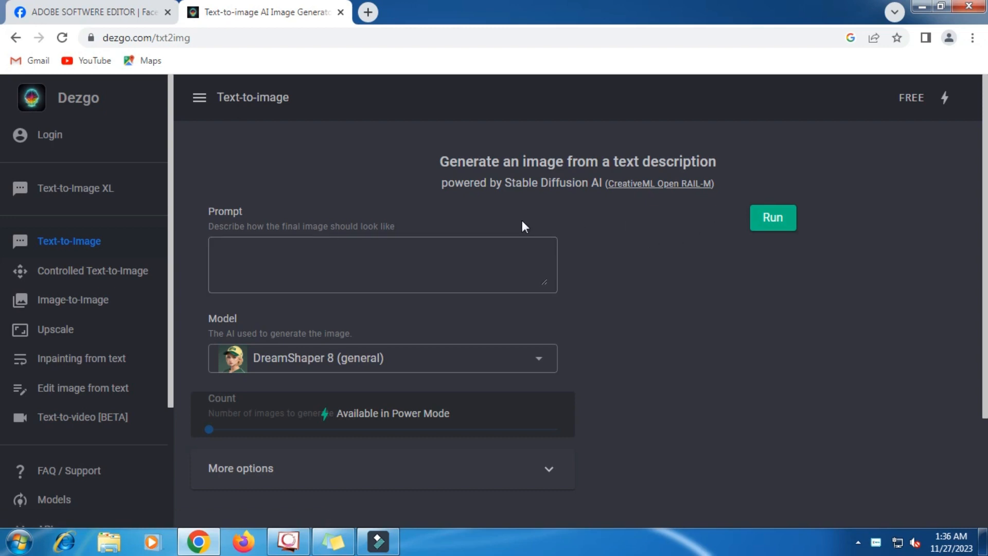
left_click(98, 194)
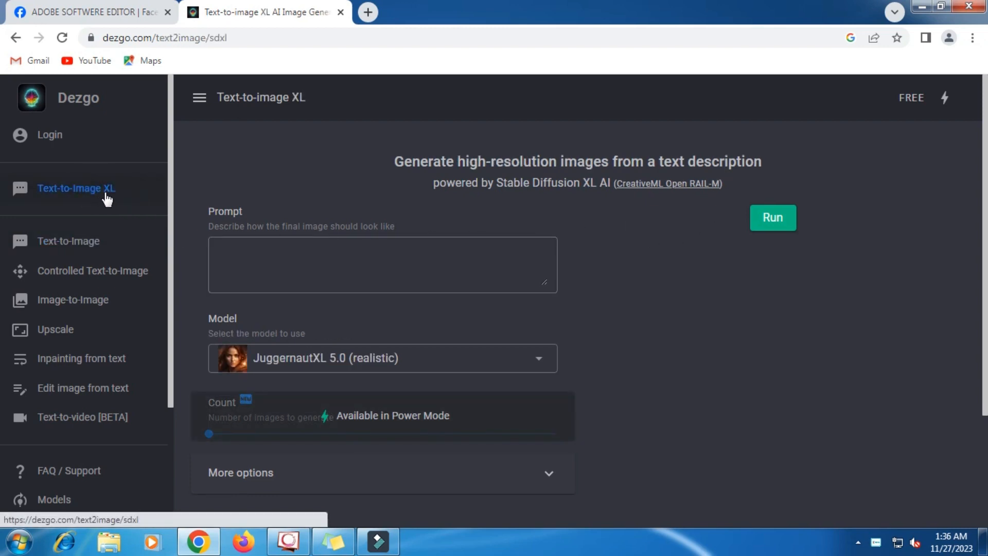
Switch to Sticky Notes and remove the author credit after "expression" at the end of the main prompt.
left_click(333, 541)
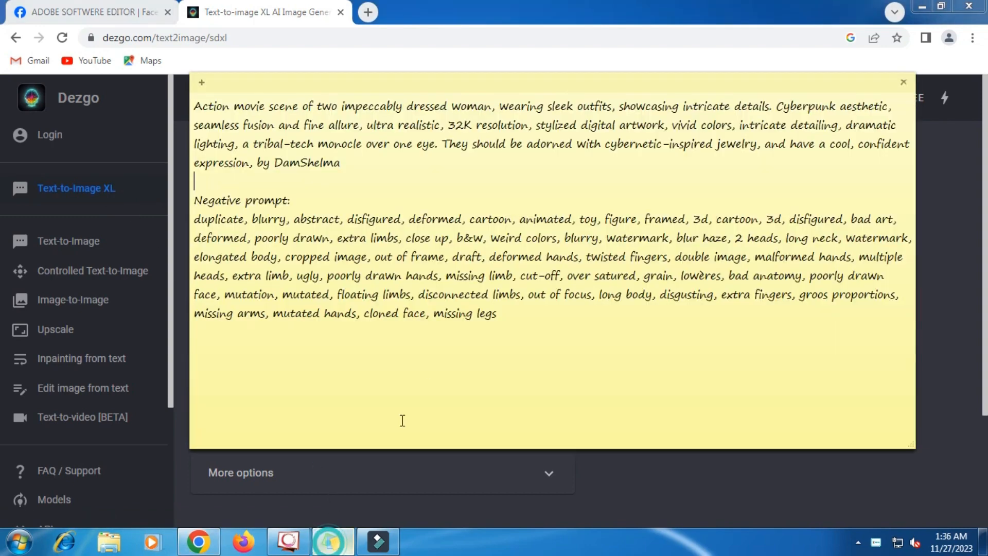
triple_click(373, 138)
left_click(329, 155)
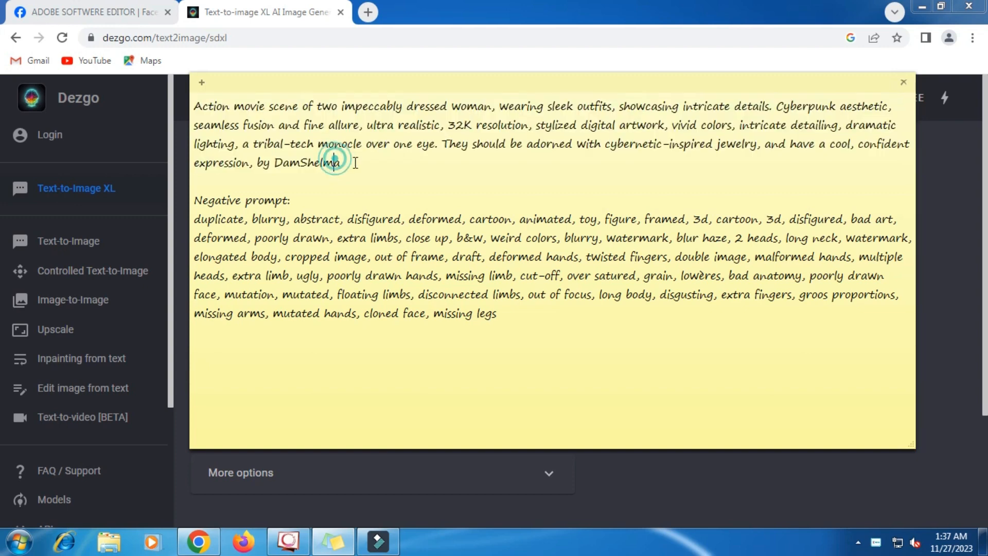
left_click_drag(339, 162, 249, 163)
key("BackSpace")
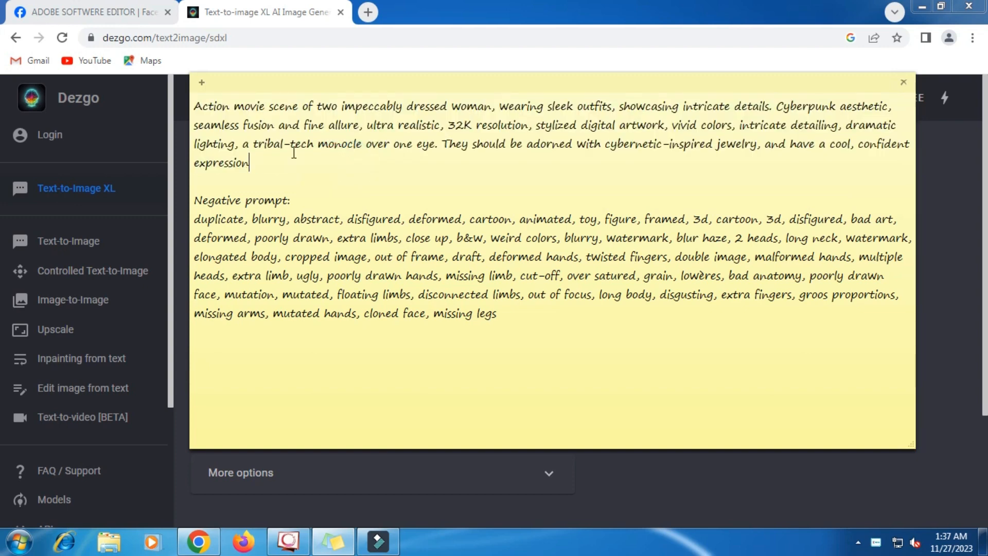
Copy the "Action movie scene of two impeccably dressed woman" paragraph from the note into the generator's Prompt field in Chrome.
triple_click(279, 122)
right_click(279, 119)
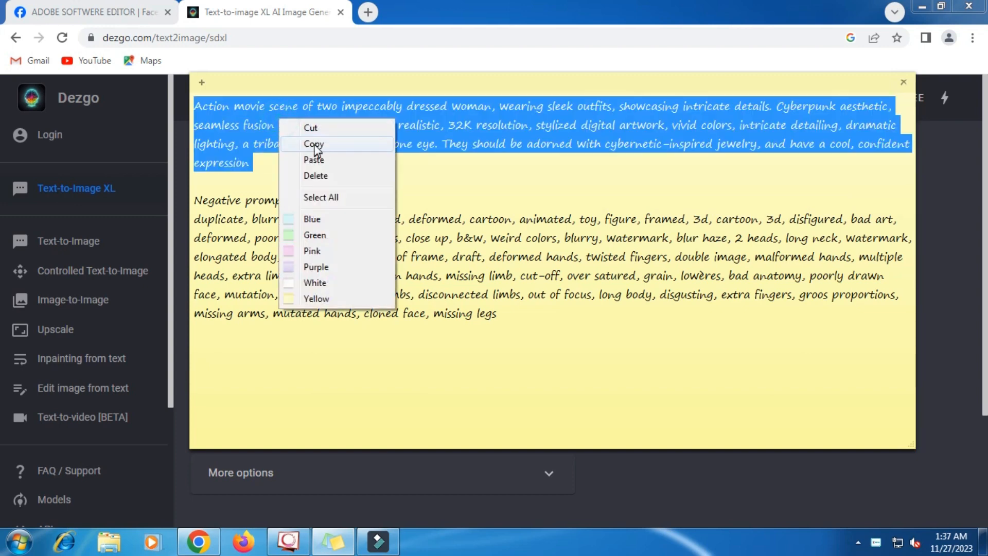
left_click(310, 149)
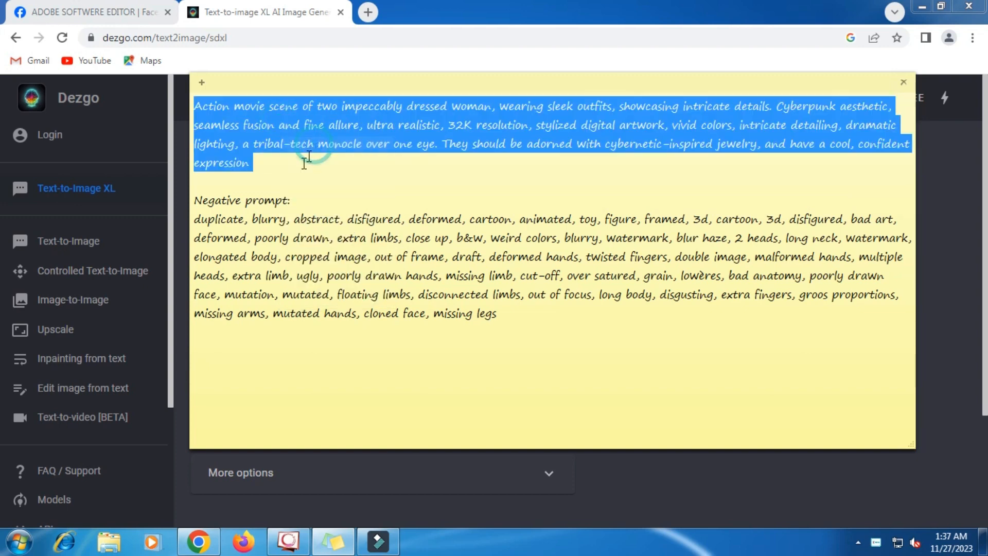
left_click(179, 240)
left_click(268, 256)
right_click(267, 255)
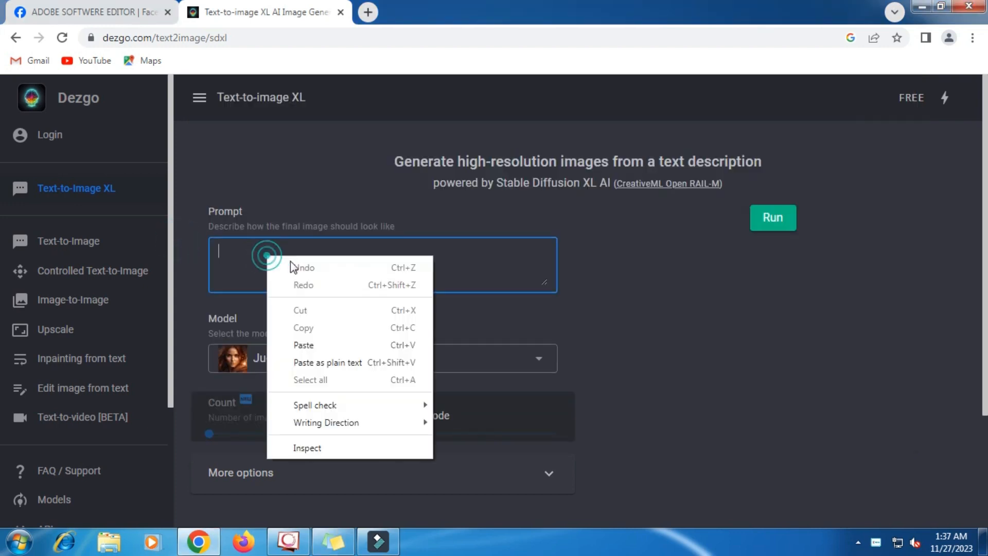
left_click(304, 342)
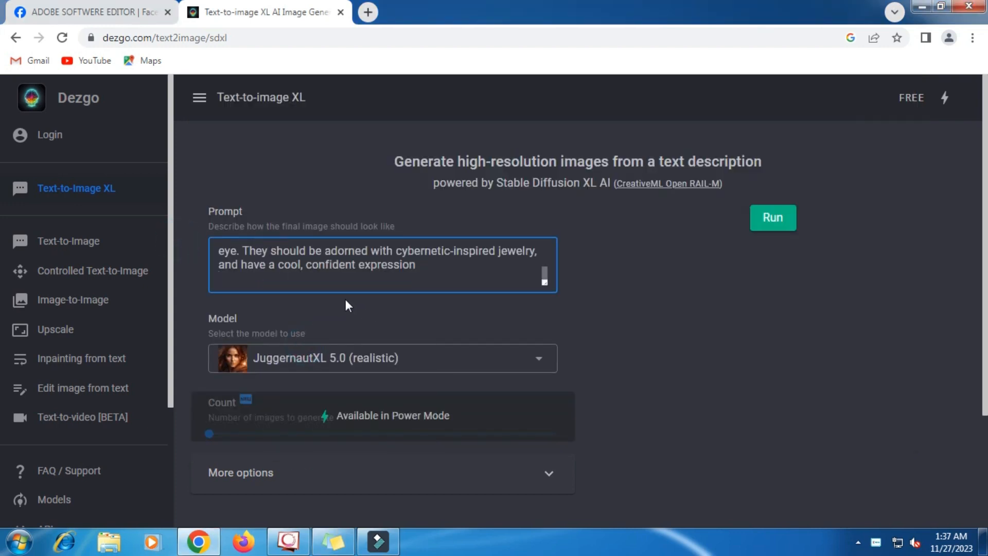
scroll(338, 292, "up", 1)
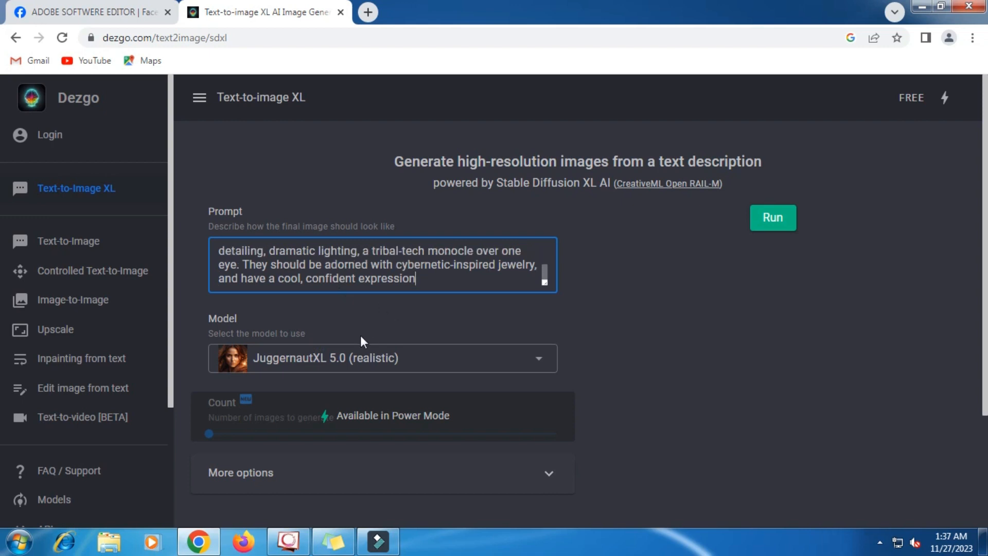
Choose the BluePencilXL 0.8.0 (anime) model and set the resolution one notch from Square towards Portrait.
left_click(536, 361)
scroll(412, 280, "up", 1)
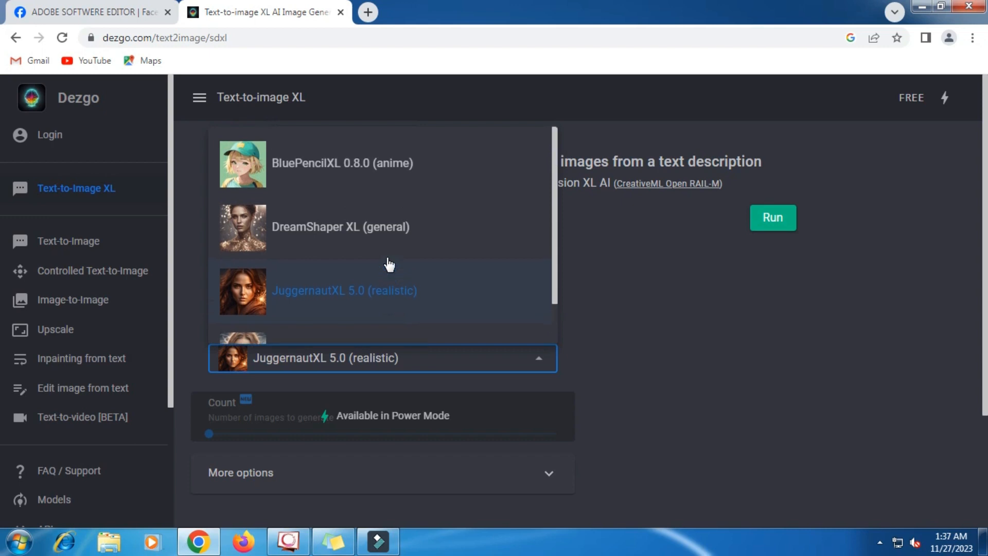
left_click(348, 164)
scroll(348, 319, "down", 3)
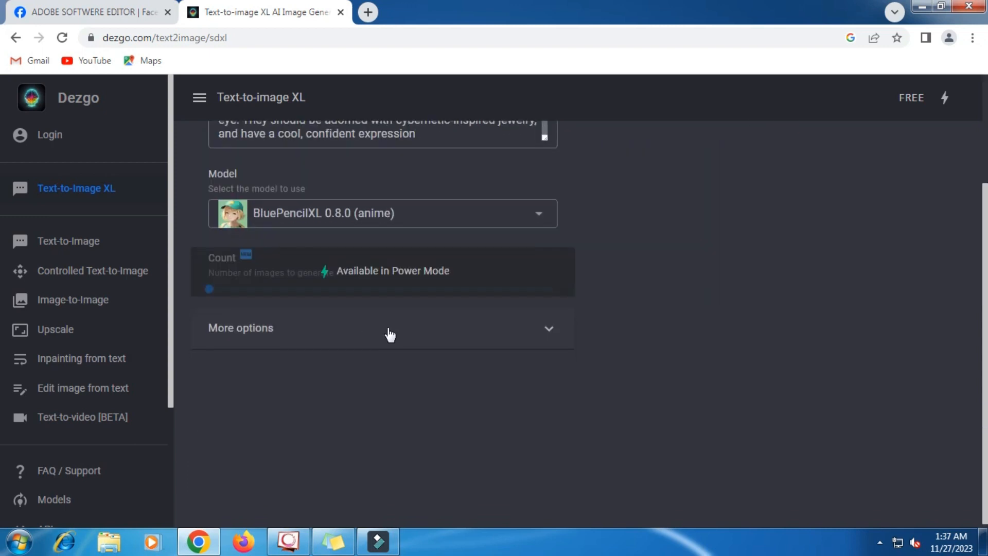
left_click(541, 332)
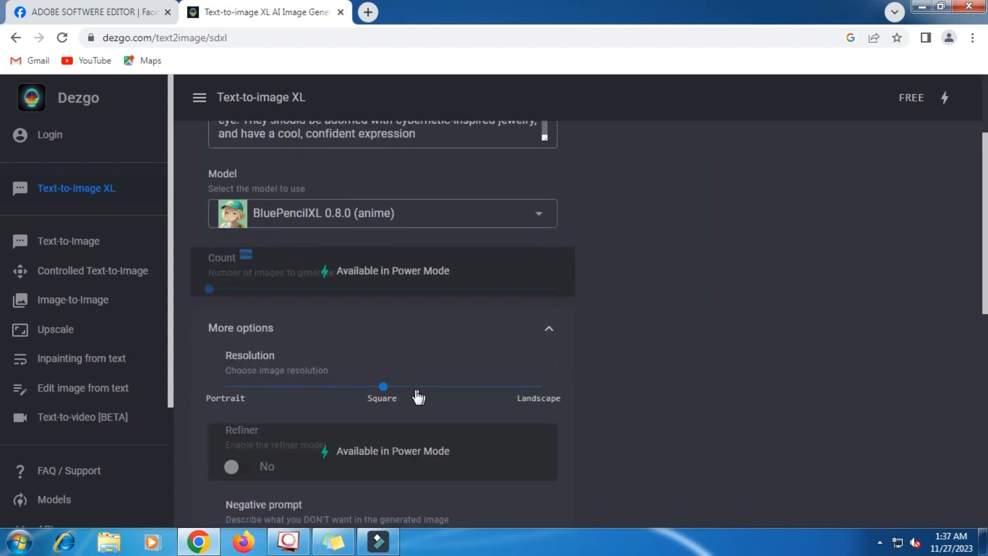
left_click_drag(384, 386, 329, 386)
Copy the negative prompt paragraph from Sticky Notes, from "duplicate, blurry" to "missing legs", into the Negative prompt field in Chrome.
scroll(329, 386, "down", 3)
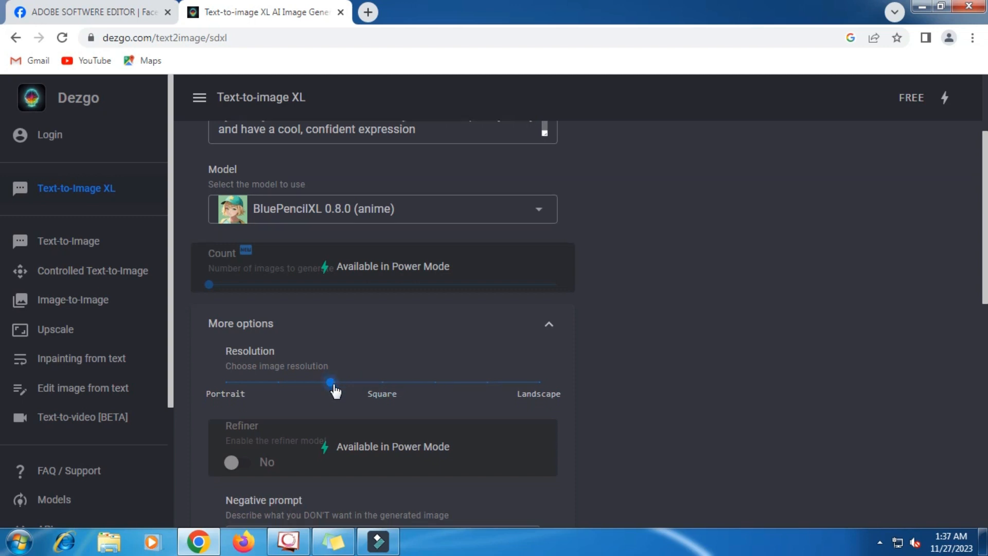
scroll(340, 375, "down", 2)
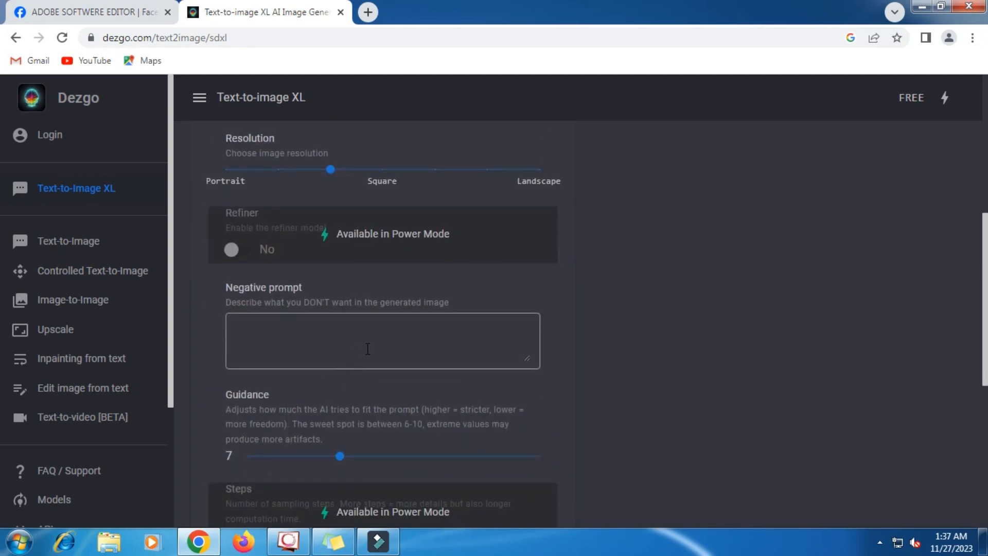
left_click(333, 540)
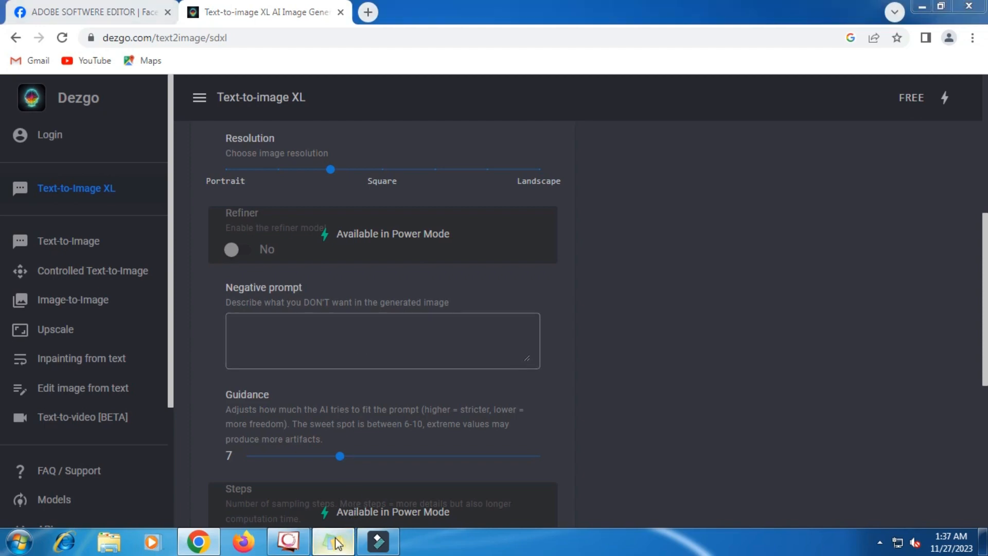
double_click(360, 289)
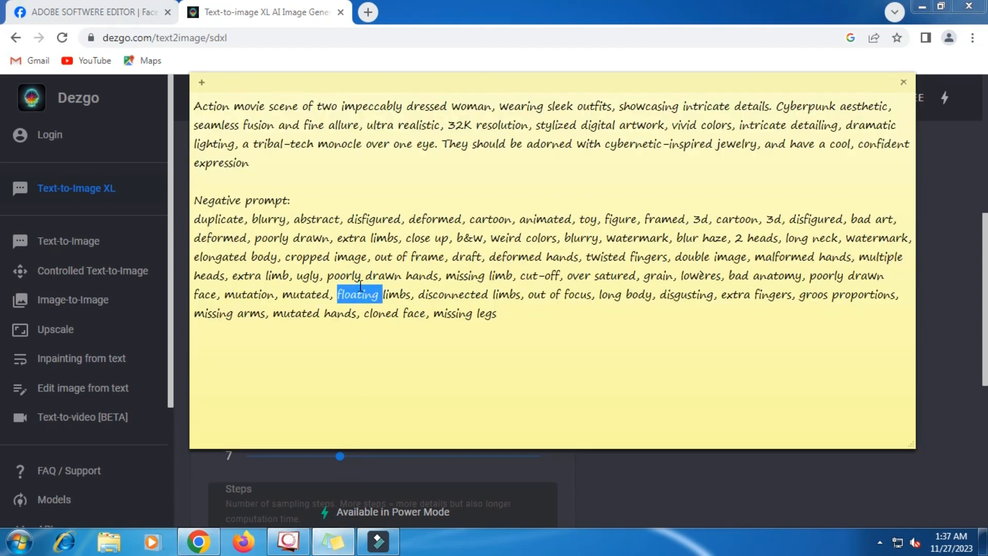
triple_click(483, 289)
right_click(483, 289)
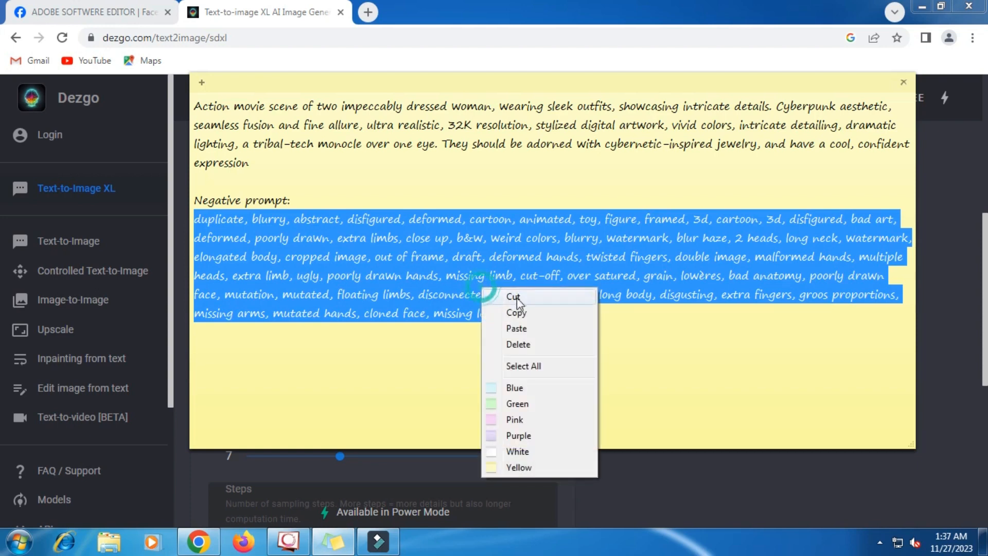
left_click(514, 313)
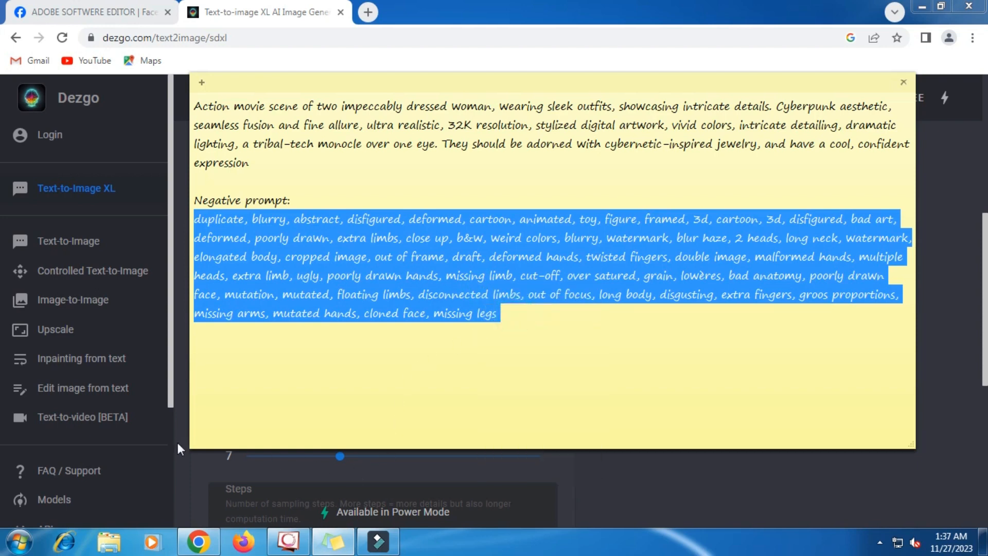
left_click(187, 472)
left_click(263, 335)
right_click(262, 332)
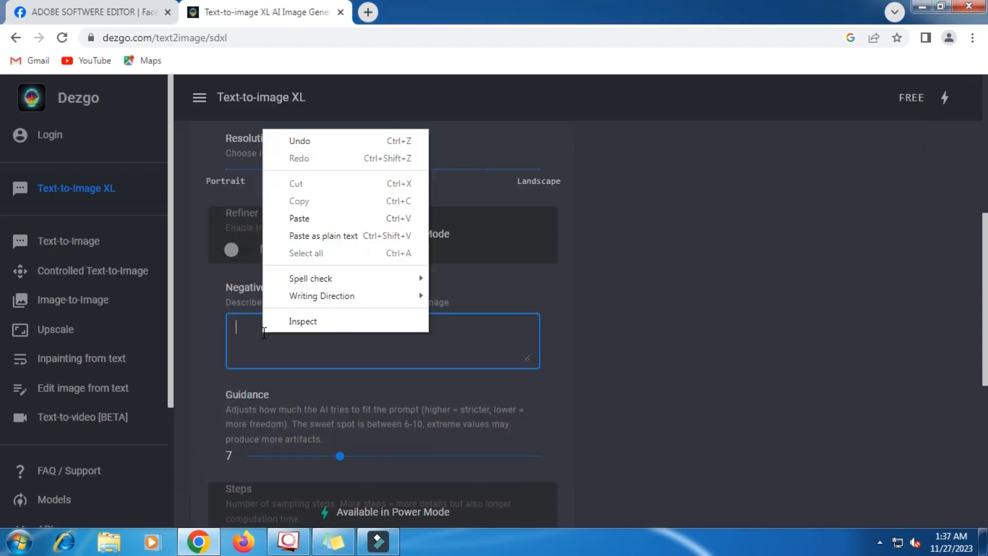
left_click(299, 218)
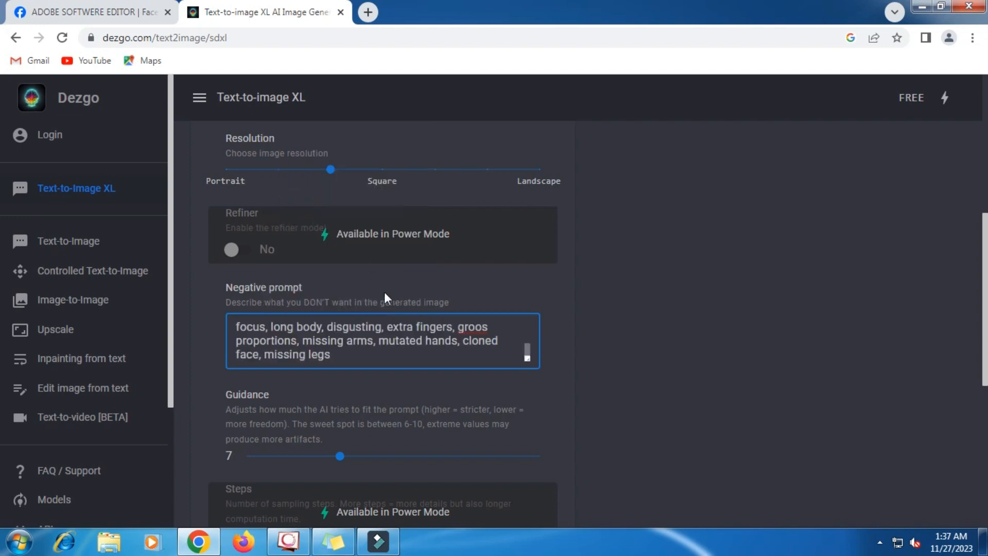
Generate the image with the entered prompts, leaving guidance at 7, the sampler on Auto and the seed empty.
scroll(380, 337, "down", 6)
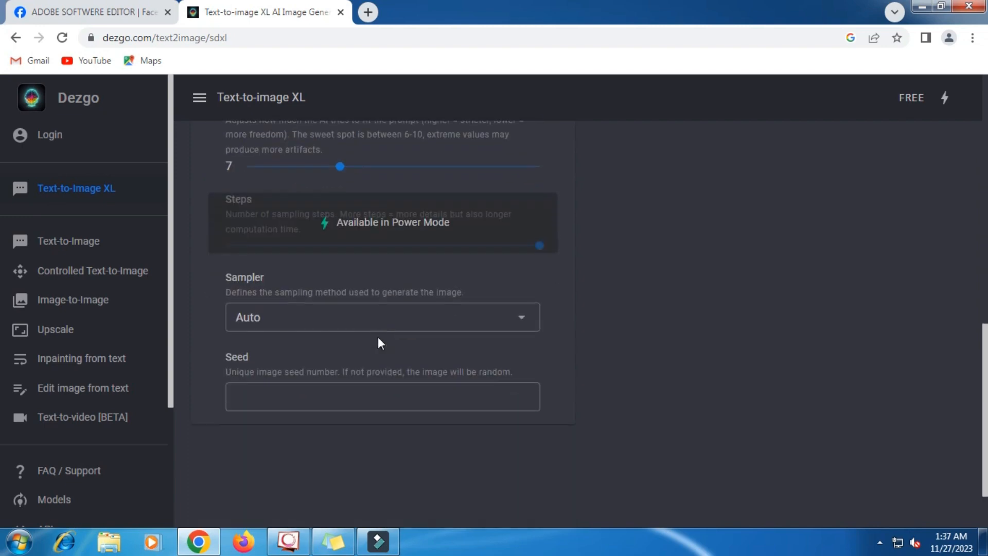
scroll(378, 342, "up", 3)
scroll(378, 338, "up", 10)
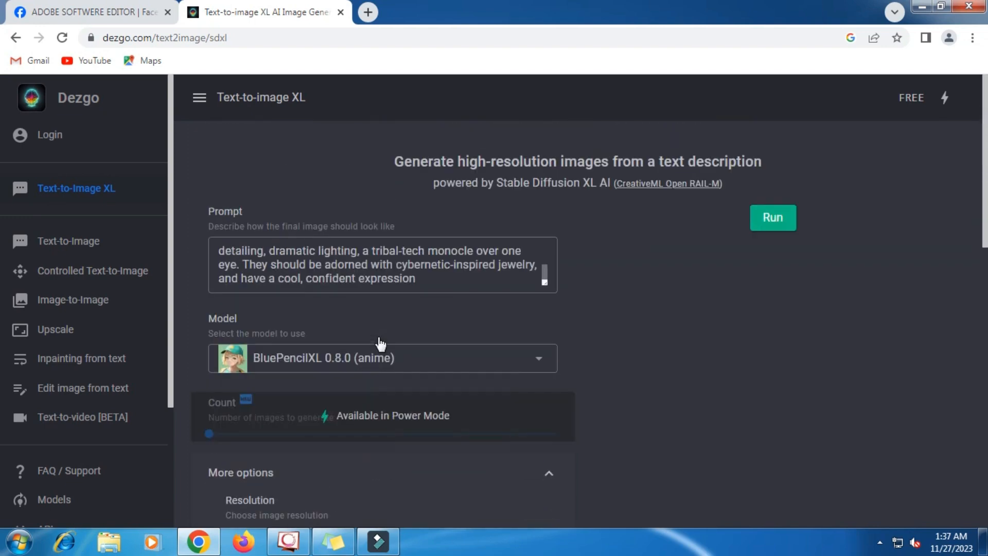
left_click(773, 221)
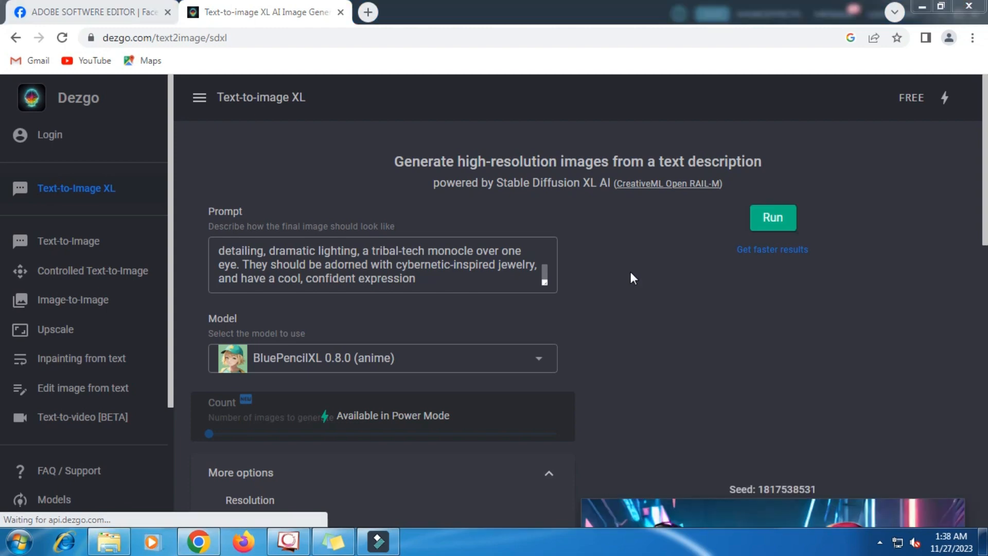
Review the generated image of the two cyberpunk women, download it, and dismiss the browser's download notice.
scroll(631, 278, "down", 4)
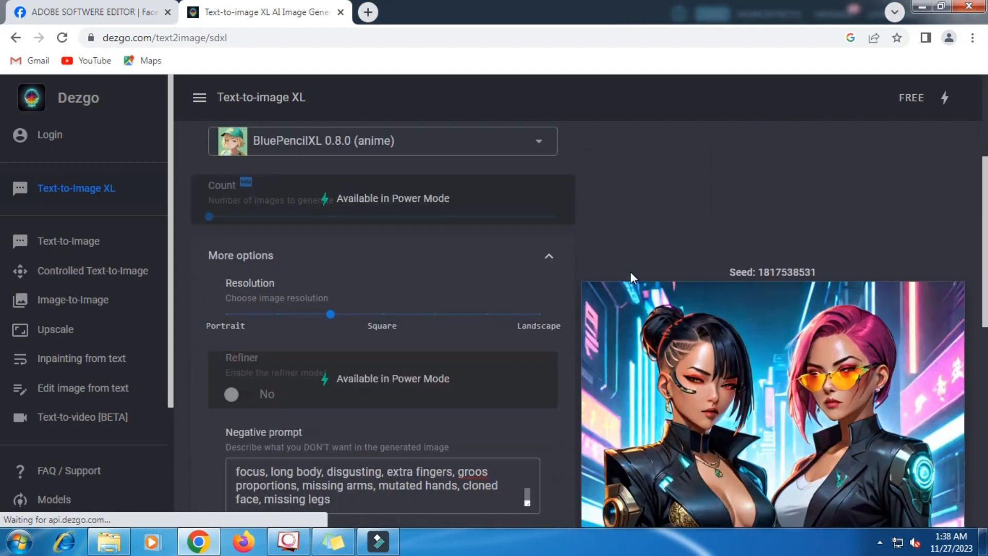
scroll(631, 273, "down", 3)
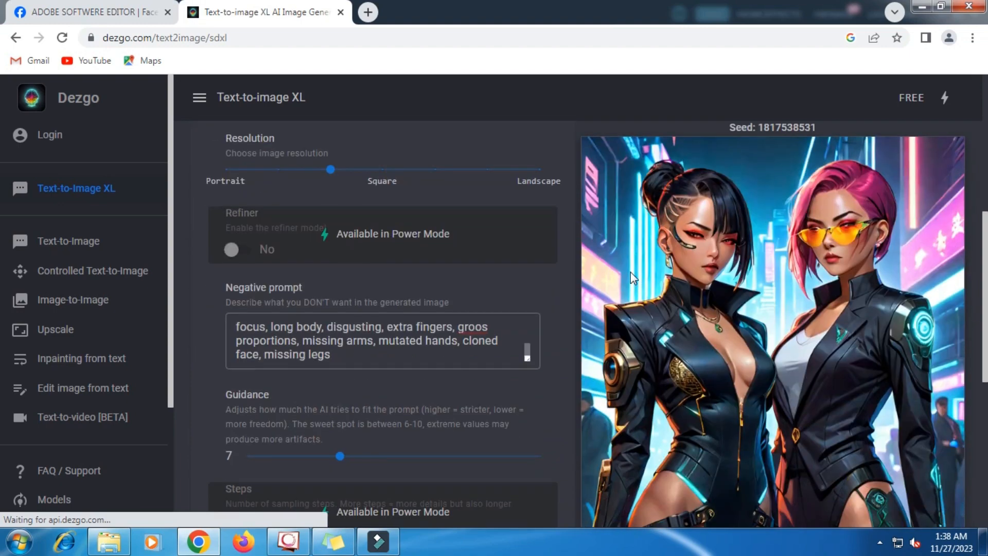
scroll(633, 277, "down", 2)
scroll(717, 316, "down", 3)
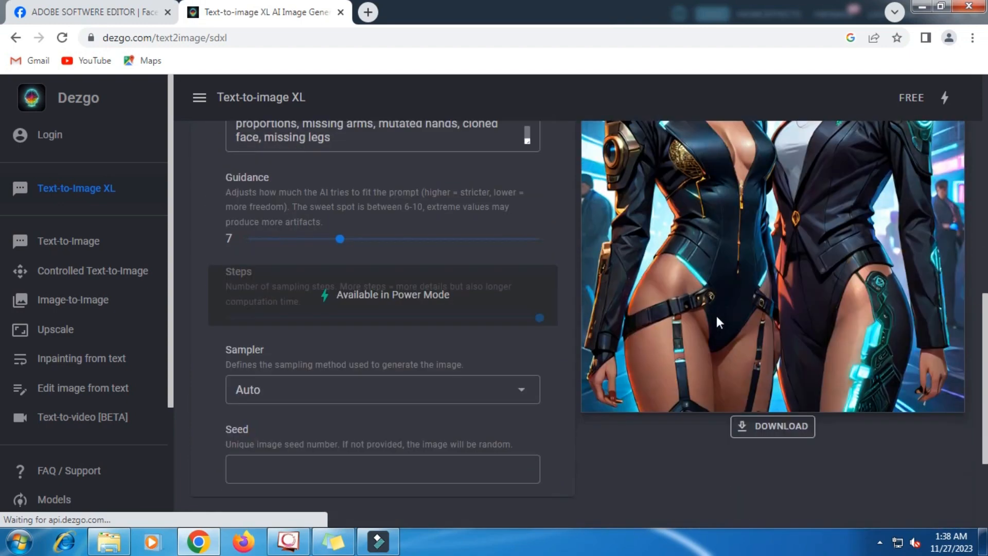
scroll(770, 335, "up", 4)
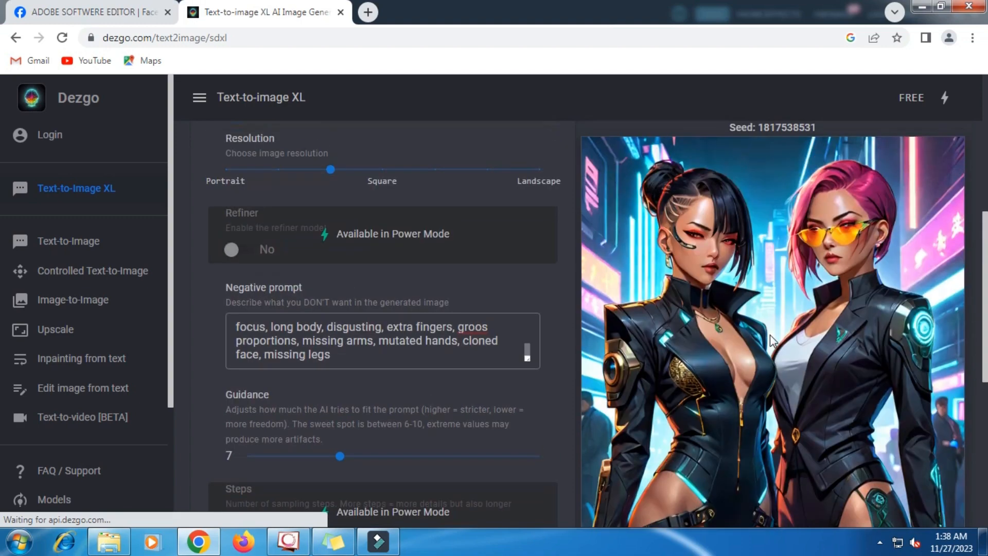
scroll(770, 337, "down", 4)
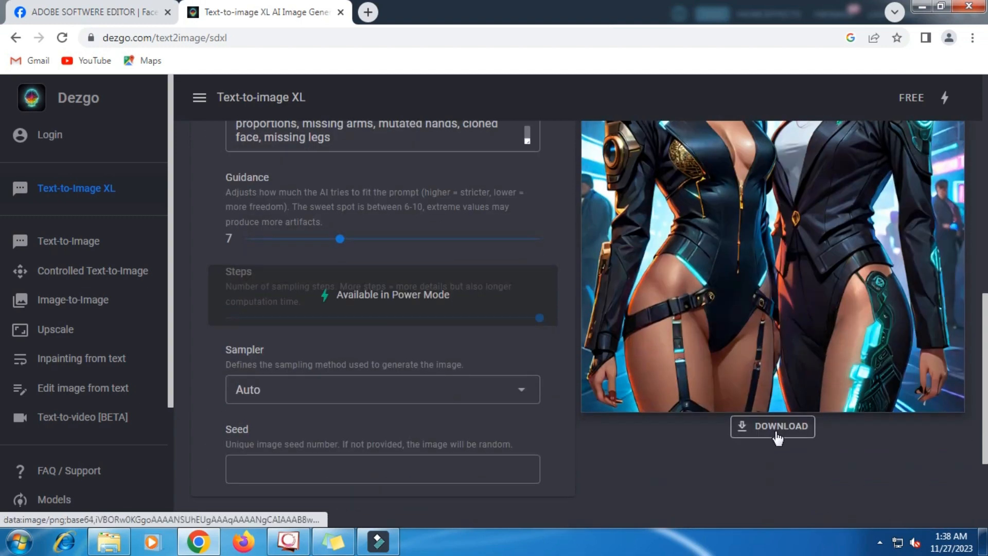
left_click(788, 441)
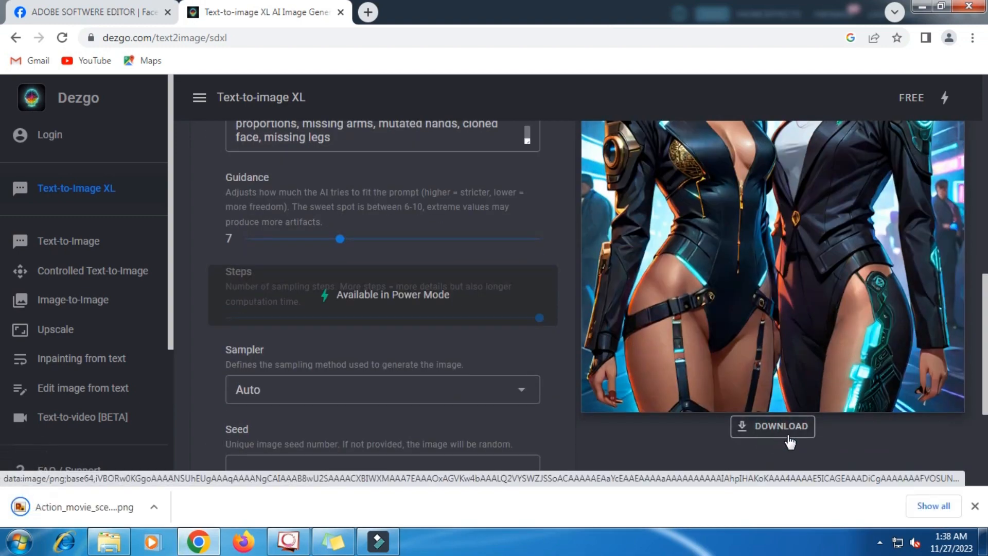
left_click(974, 506)
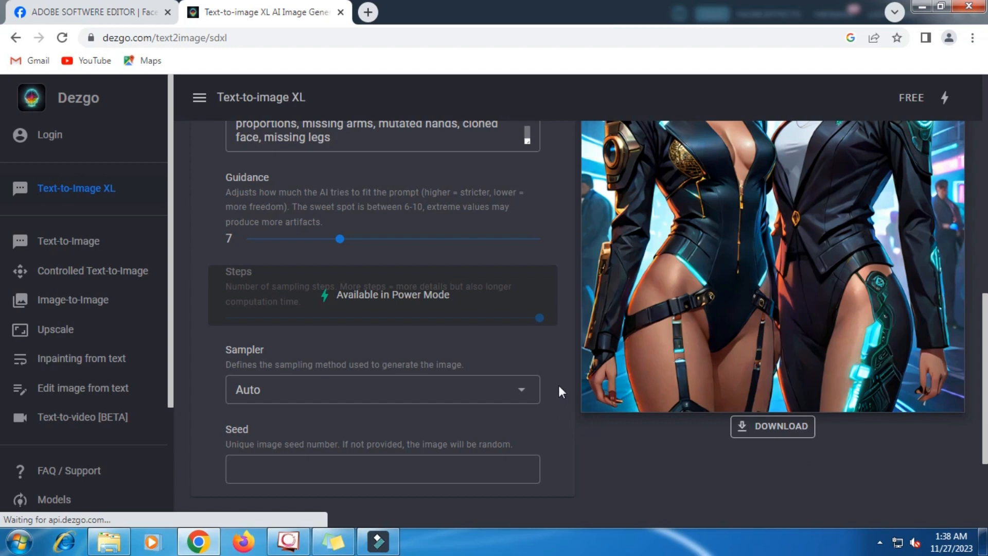
Open the Upscale tool and load the downloaded "Action_movie_scene_of_two_impeccably_dressed_woman" image from Downloads.
left_click(50, 332)
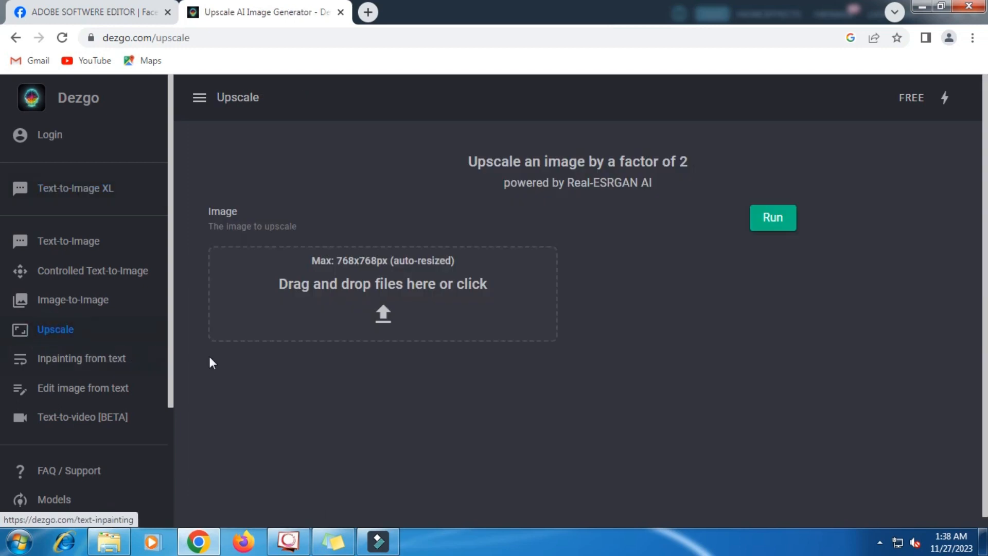
left_click(374, 325)
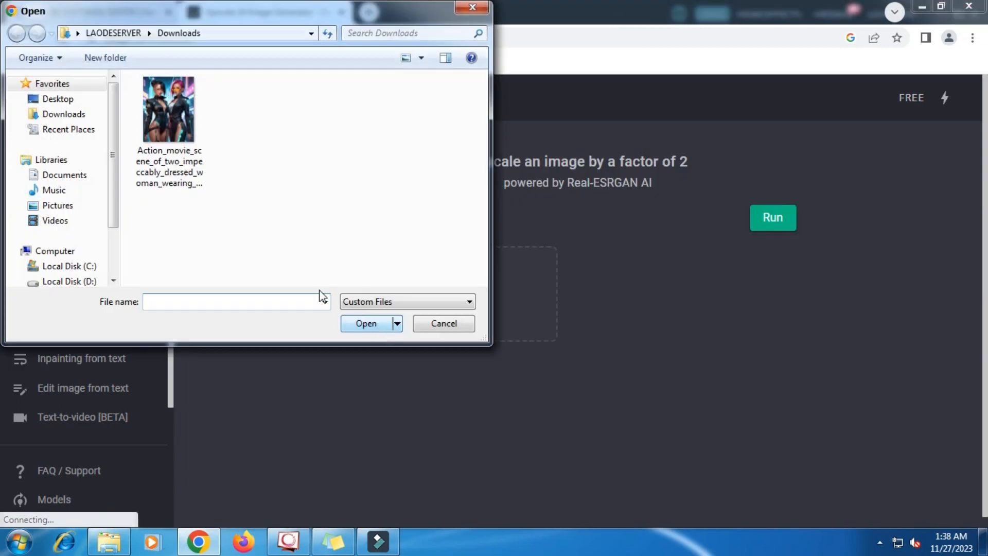
left_click(171, 140)
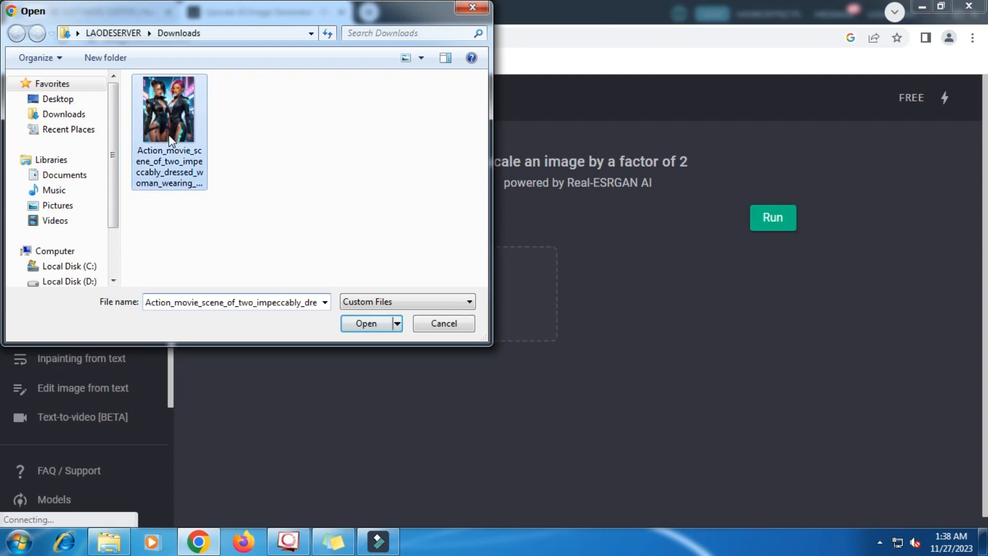
left_click(366, 324)
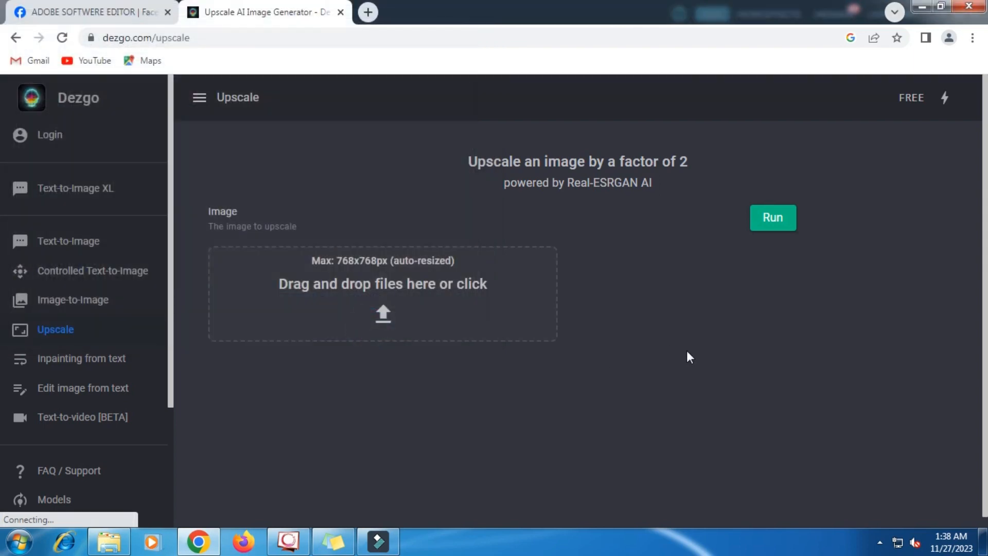
Upscale the loaded cyberpunk image by a factor of 2 and download the result.
left_click(783, 217)
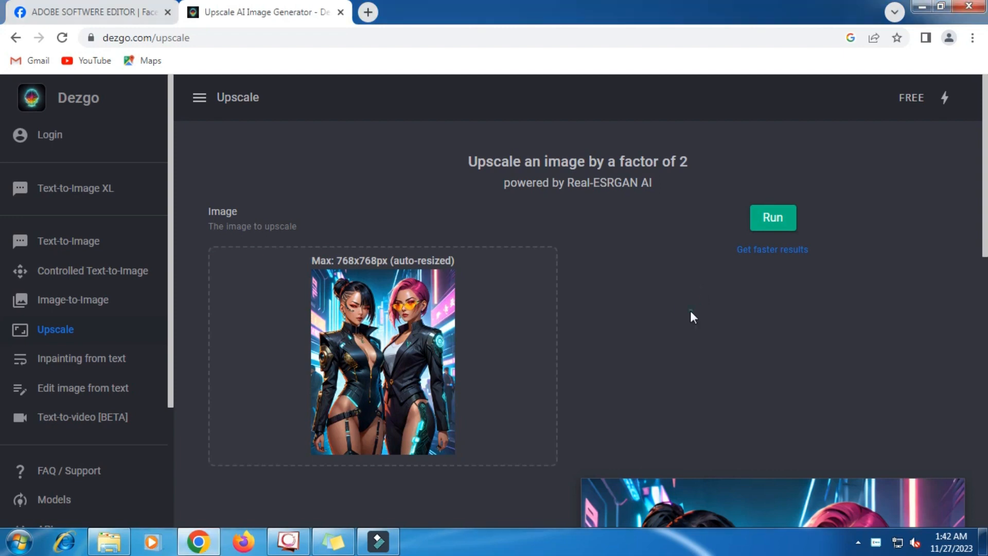
scroll(690, 310, "down", 5)
scroll(690, 311, "down", 4)
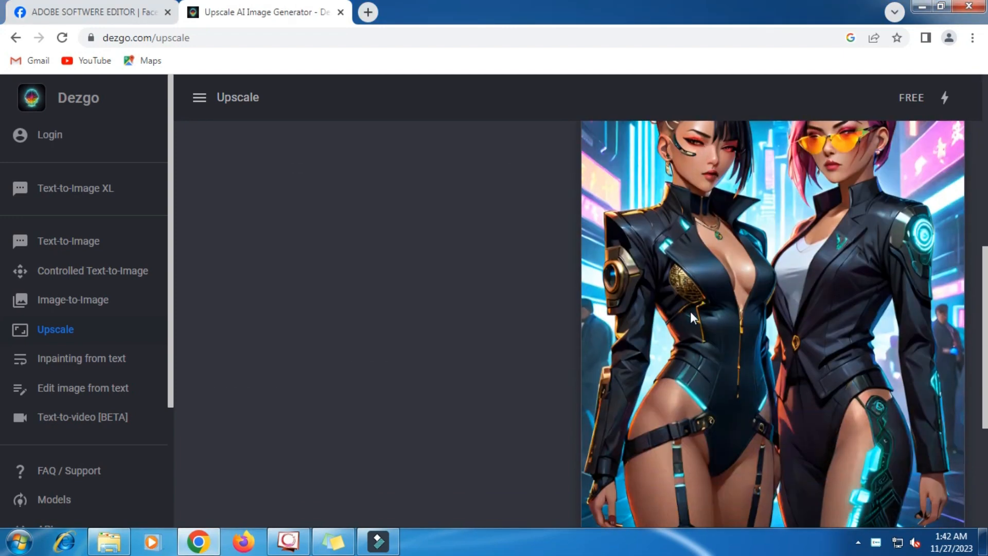
scroll(690, 318, "down", 1)
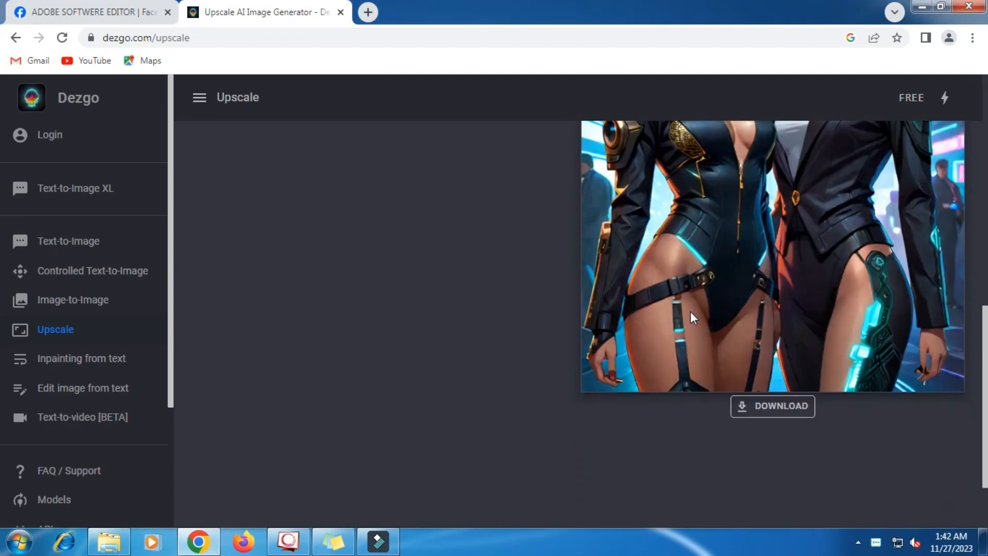
left_click(767, 414)
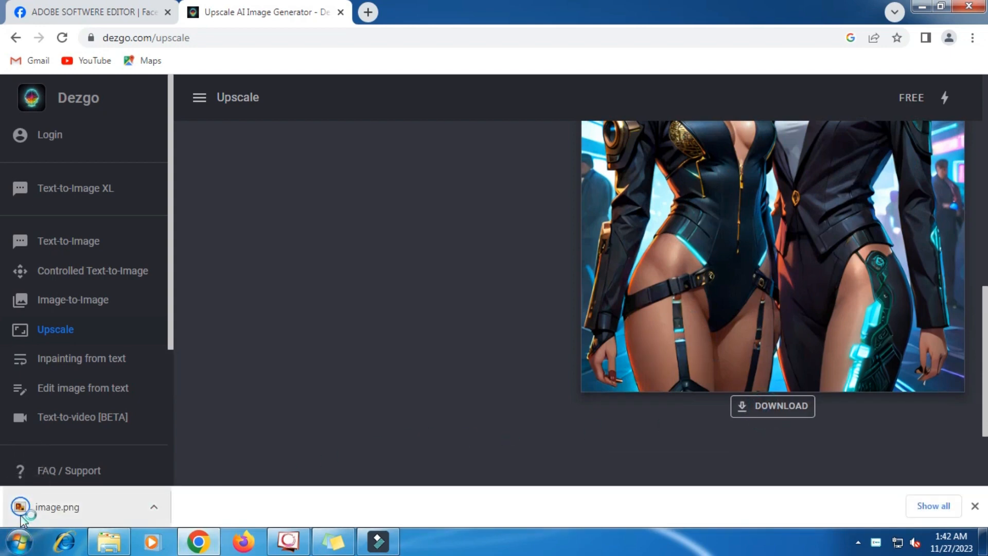
Open the downloaded image.png in Windows Photo Viewer, examine the upscaled women's faces and outfits up close, and close the viewer.
scroll(521, 366, "up", 3)
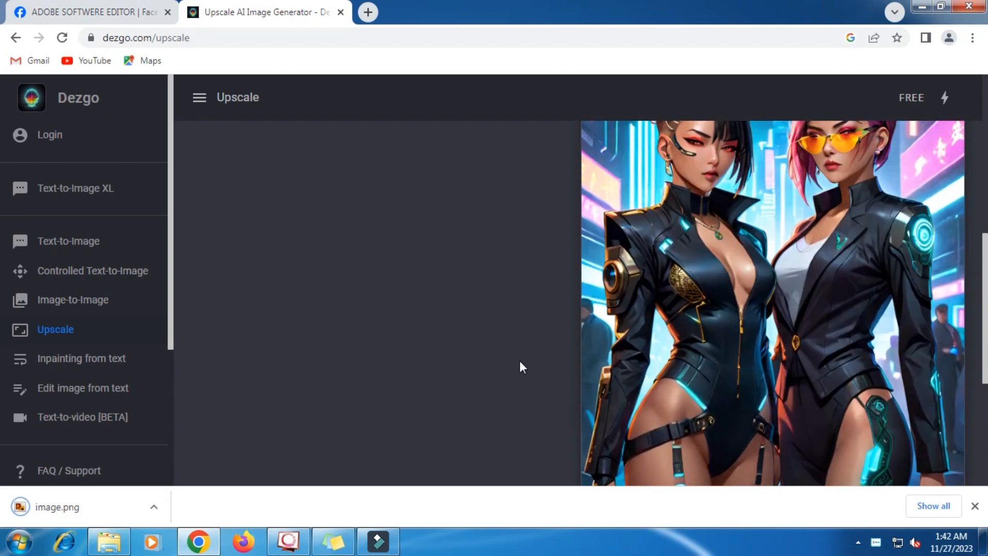
scroll(521, 366, "up", 1)
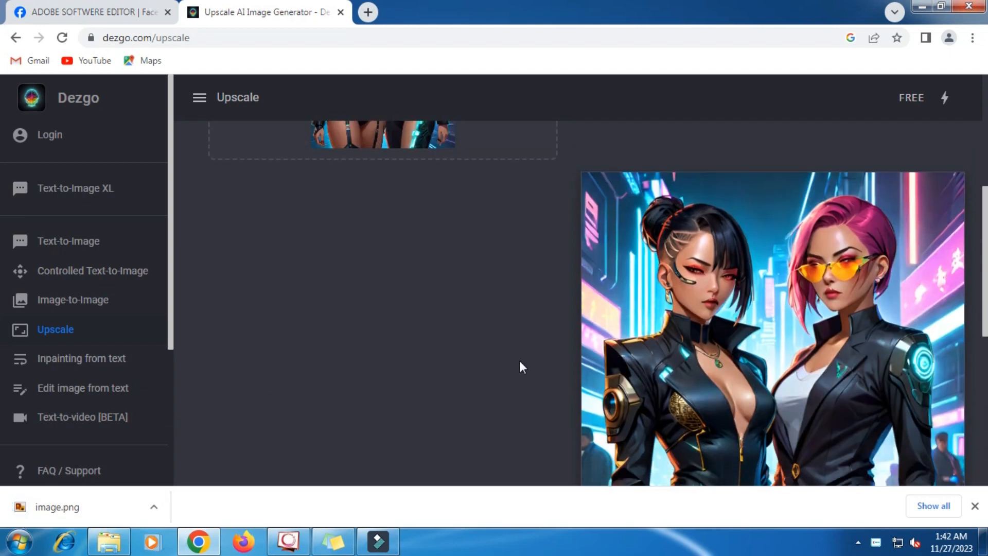
scroll(521, 367, "down", 4)
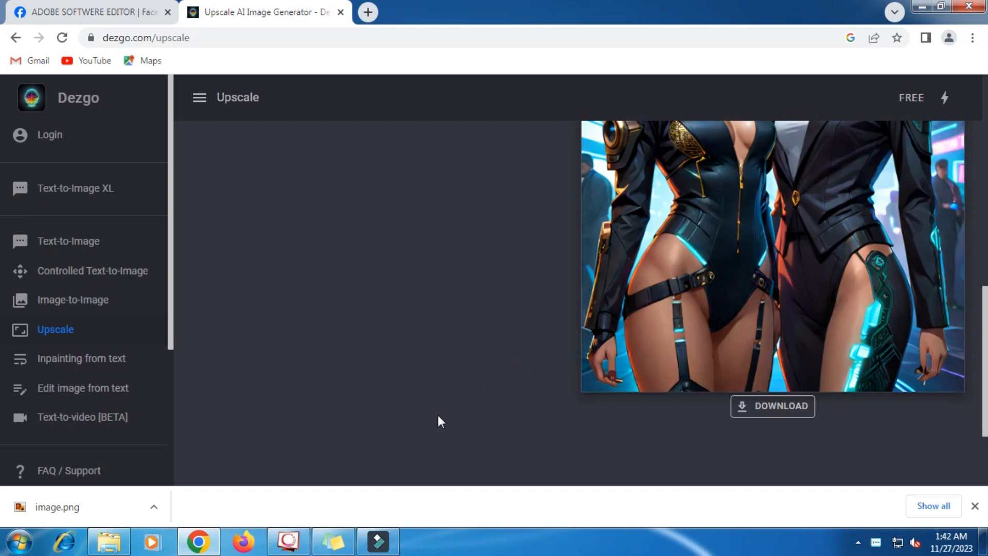
scroll(543, 381, "up", 3)
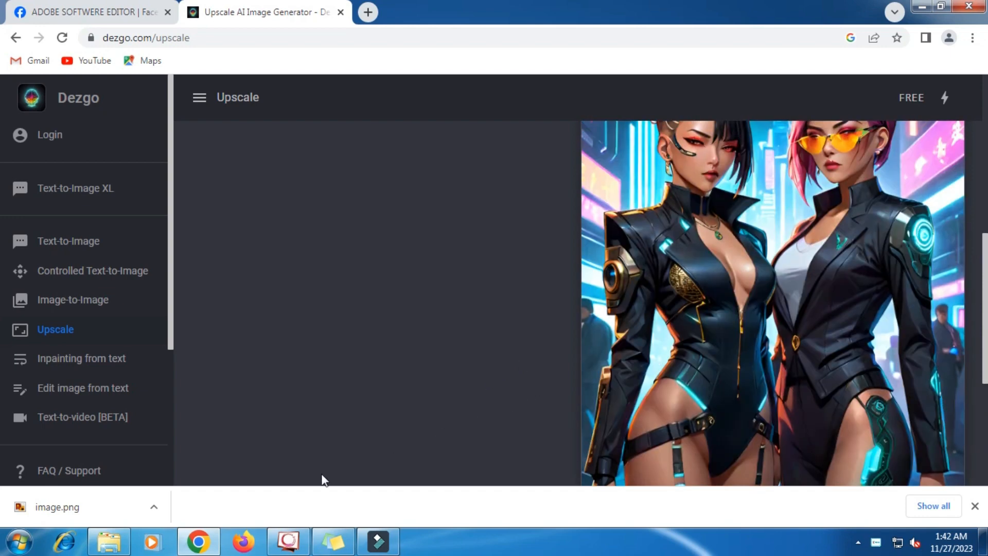
left_click(77, 507)
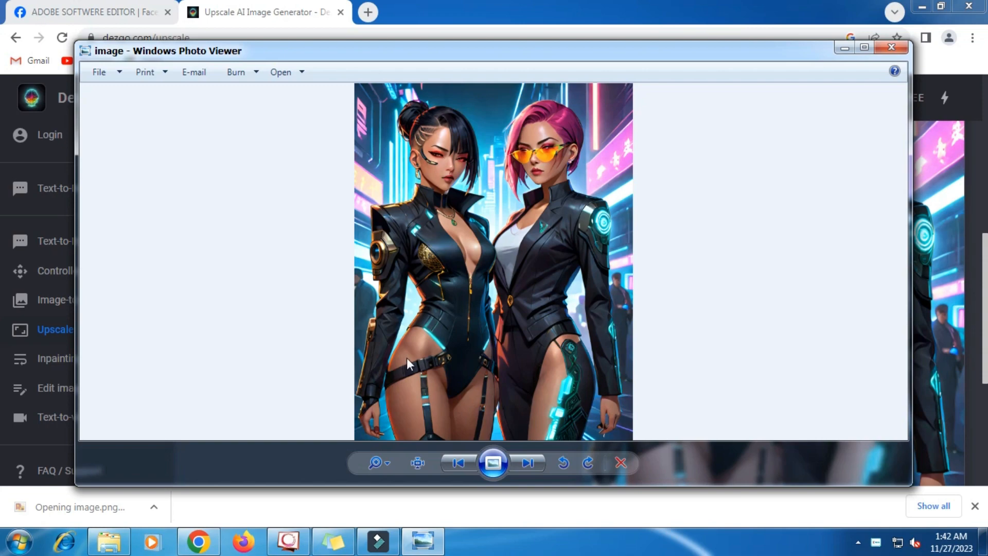
scroll(452, 335, "up", 3)
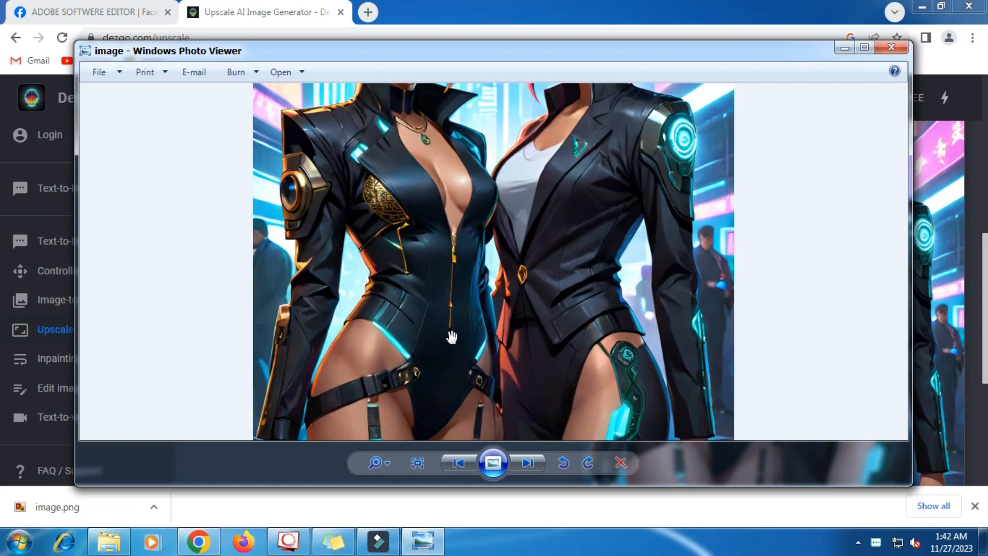
left_click_drag(456, 274, 458, 436)
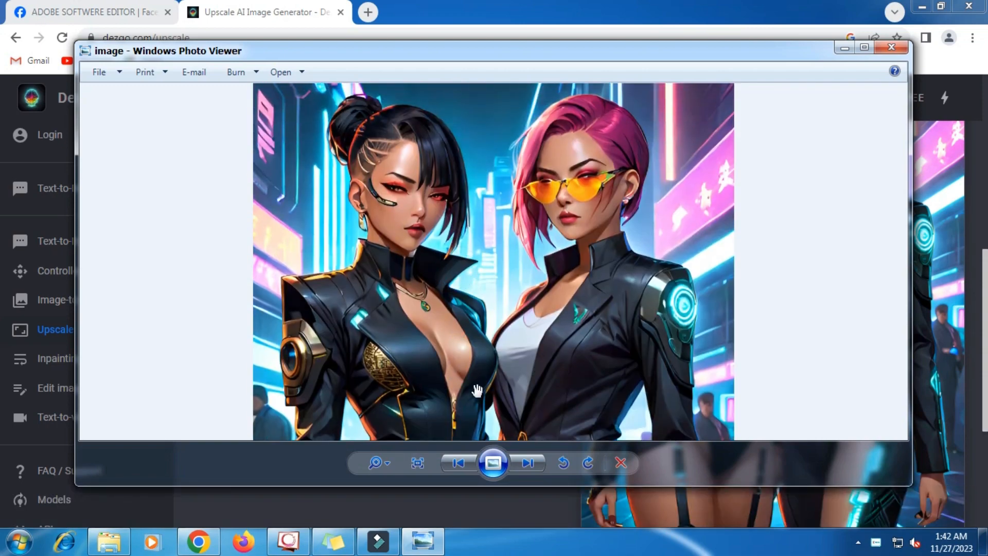
scroll(479, 388, "down", 3)
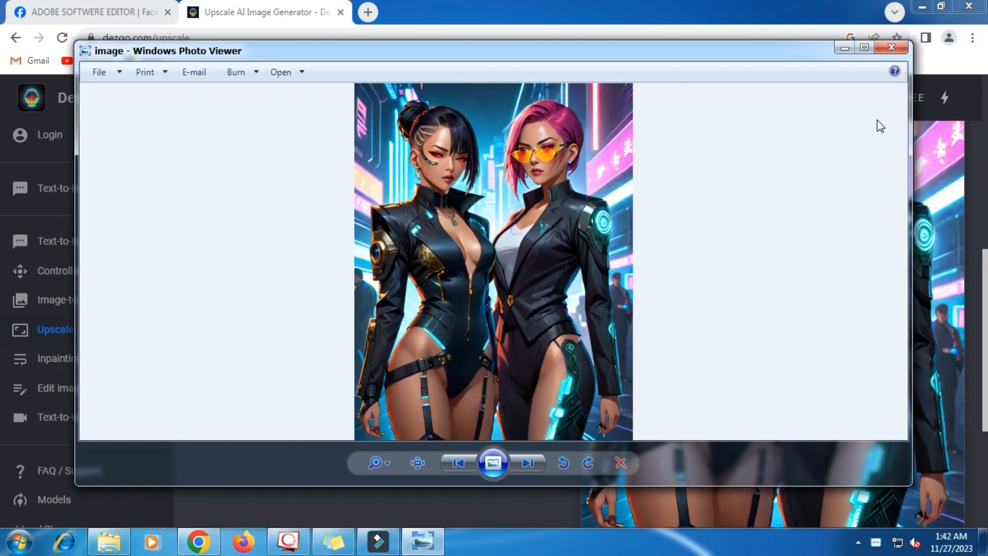
left_click(891, 47)
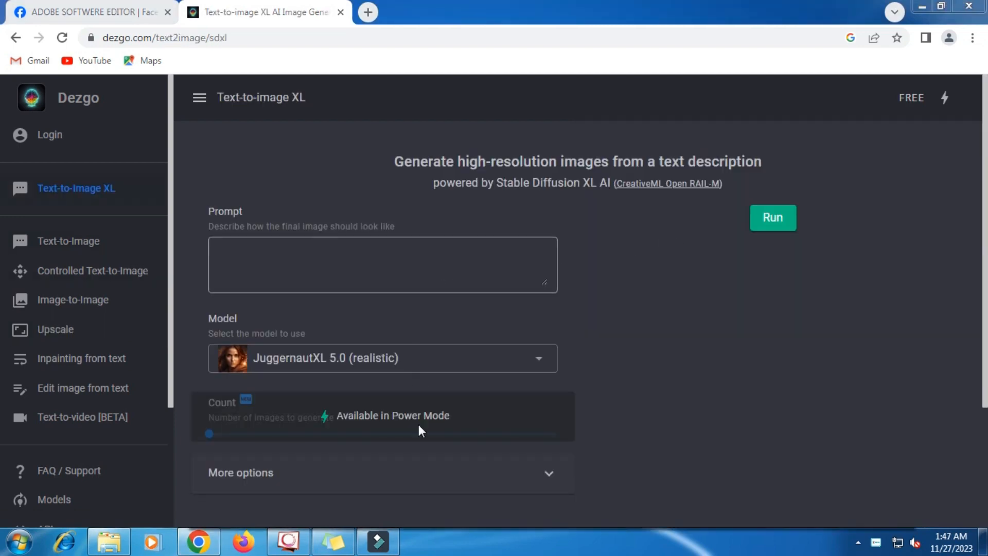
Copy the prompt paragraph from Sticky Notes, from "Disney Pixar film poster" to "3D animation", into the Text-to-Image XL Prompt field in Chrome.
left_click(335, 539)
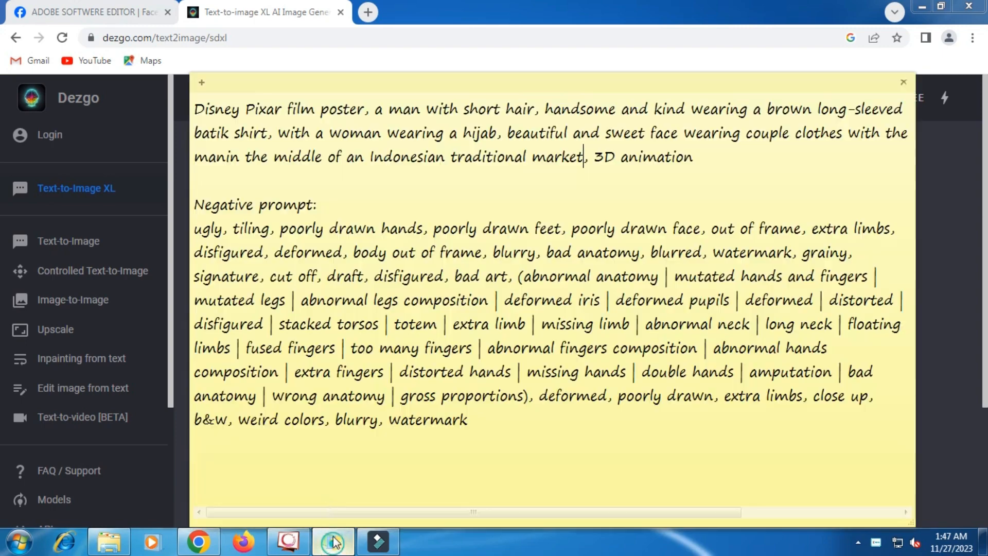
triple_click(301, 133)
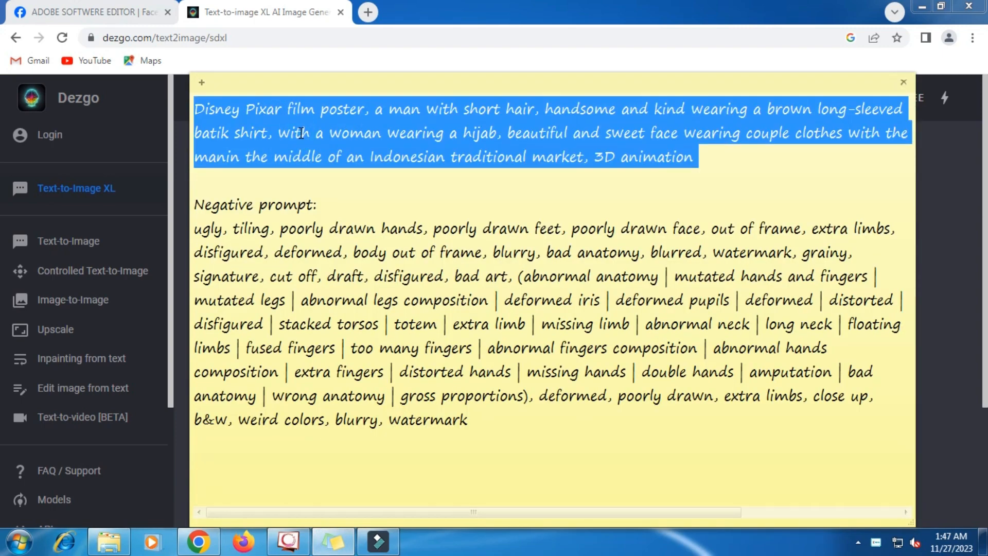
right_click(301, 133)
left_click(333, 156)
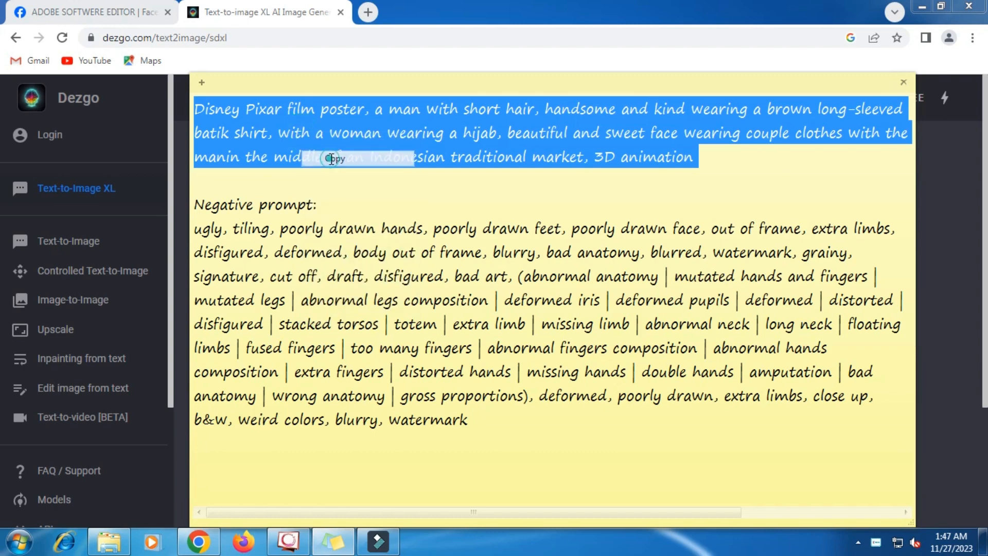
left_click(267, 68)
left_click(336, 256)
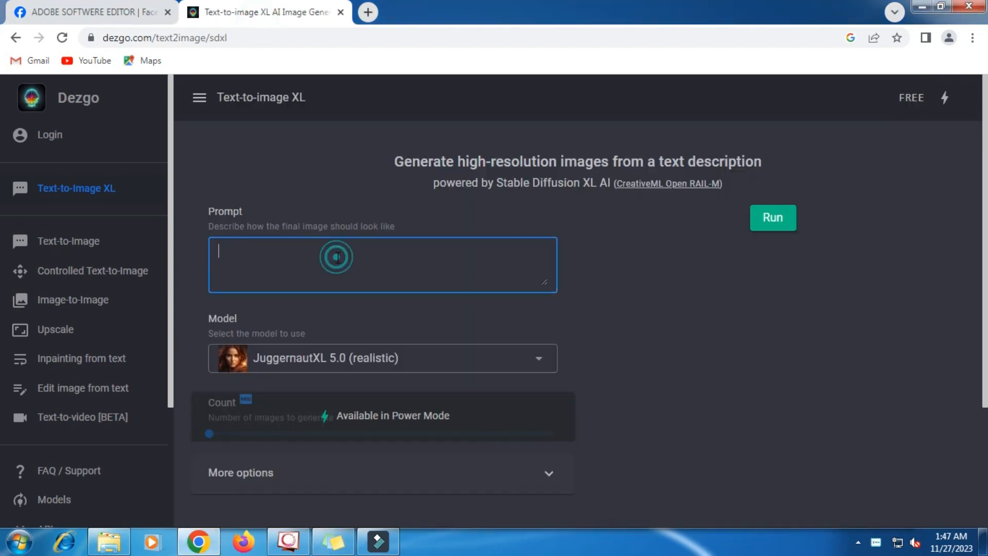
right_click(335, 256)
left_click(371, 346)
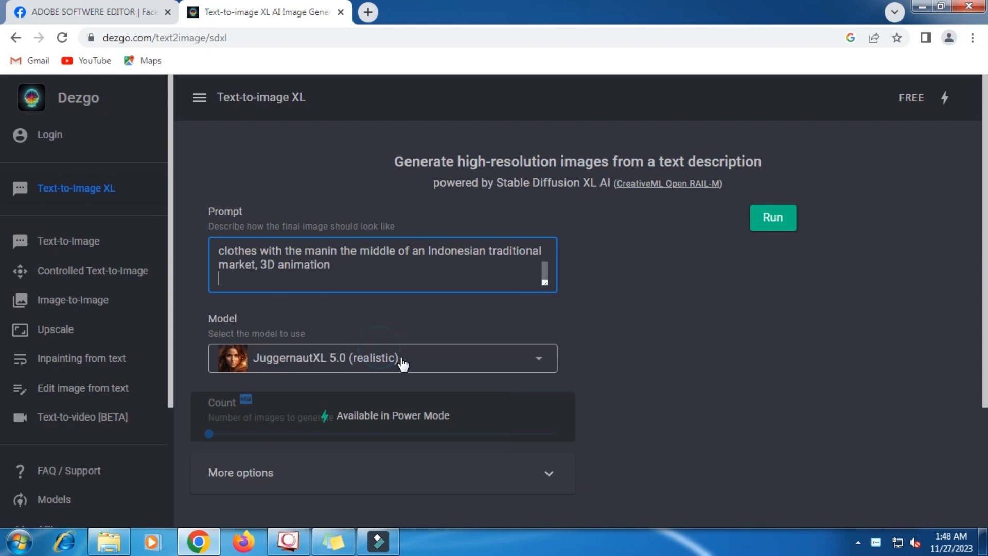
Choose BluePencilXL 0.8.0 (anime) as the generation model.
left_click(545, 358)
scroll(380, 309, "up", 1)
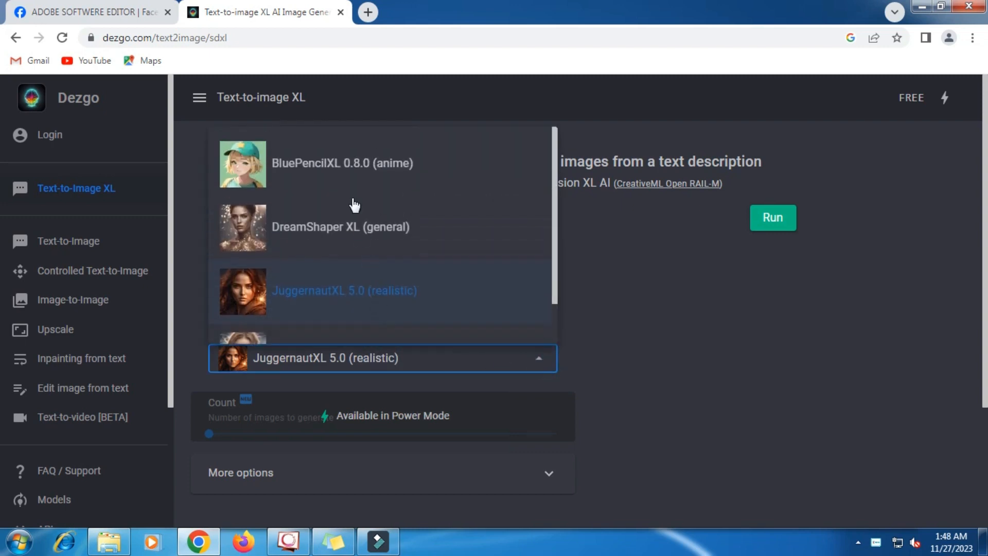
left_click(331, 155)
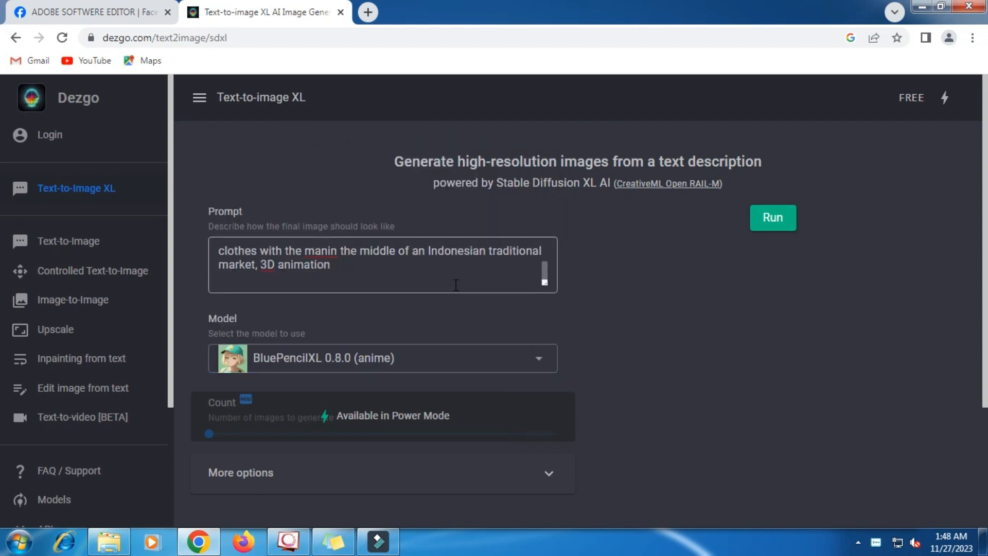
Expand the additional options and copy the negative prompt paragraph from Sticky Notes, from "ugly, tiling" to "watermark", into the Negative prompt field in Chrome.
scroll(452, 319, "down", 2)
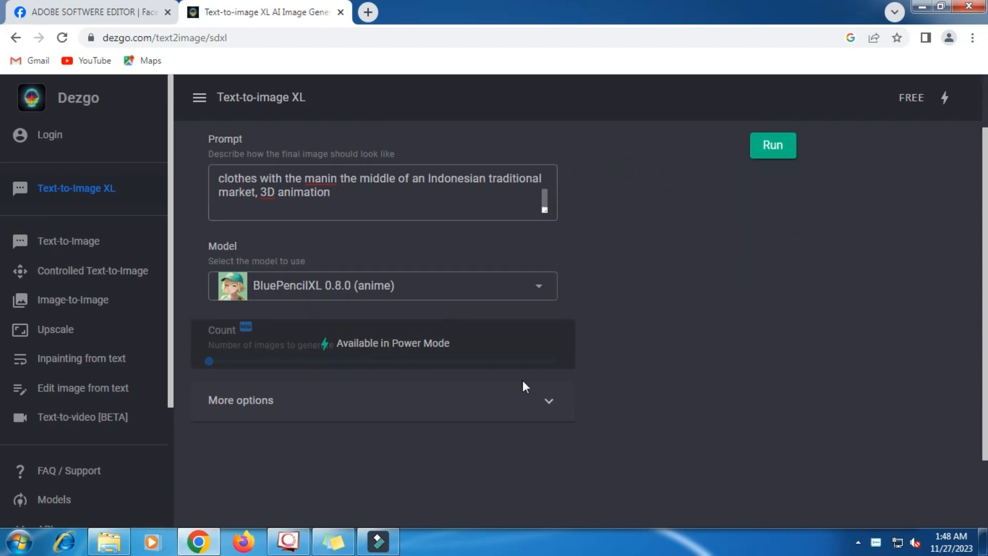
left_click(538, 402)
scroll(438, 342, "down", 3)
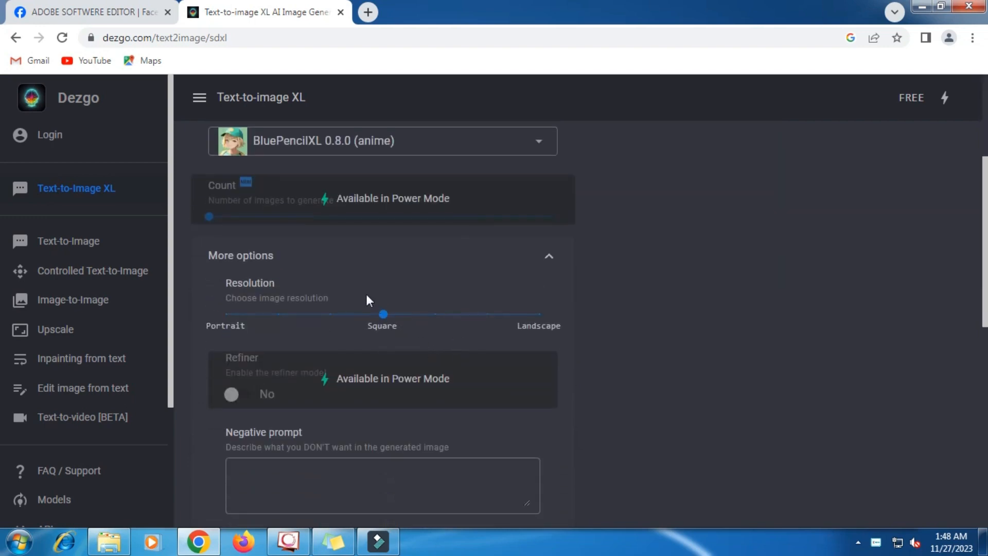
scroll(426, 372, "down", 3)
left_click(334, 541)
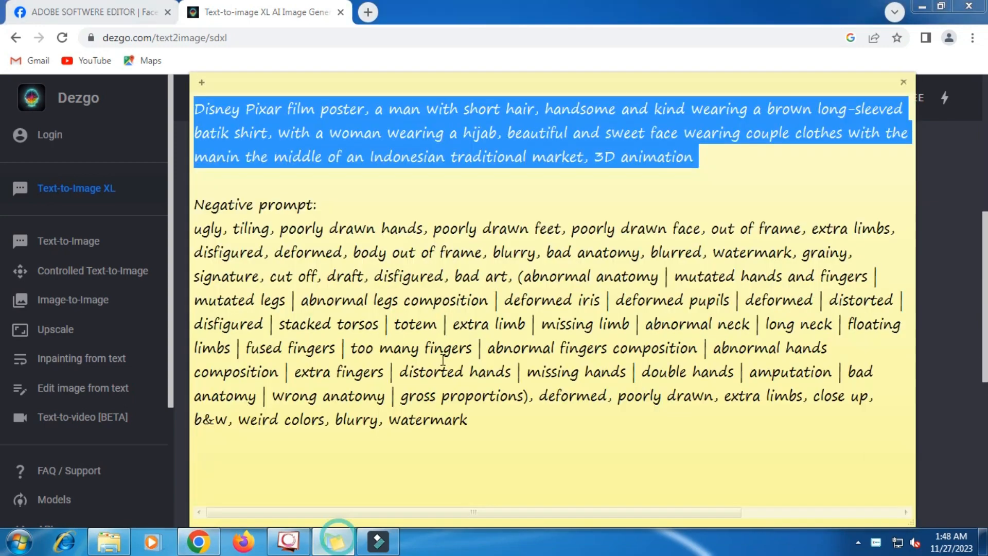
triple_click(443, 358)
right_click(446, 341)
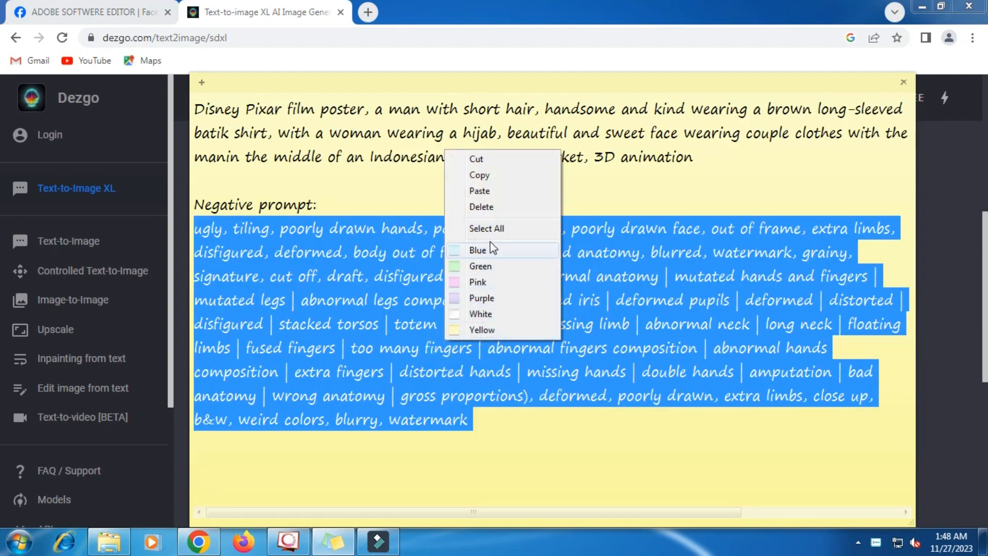
left_click(476, 175)
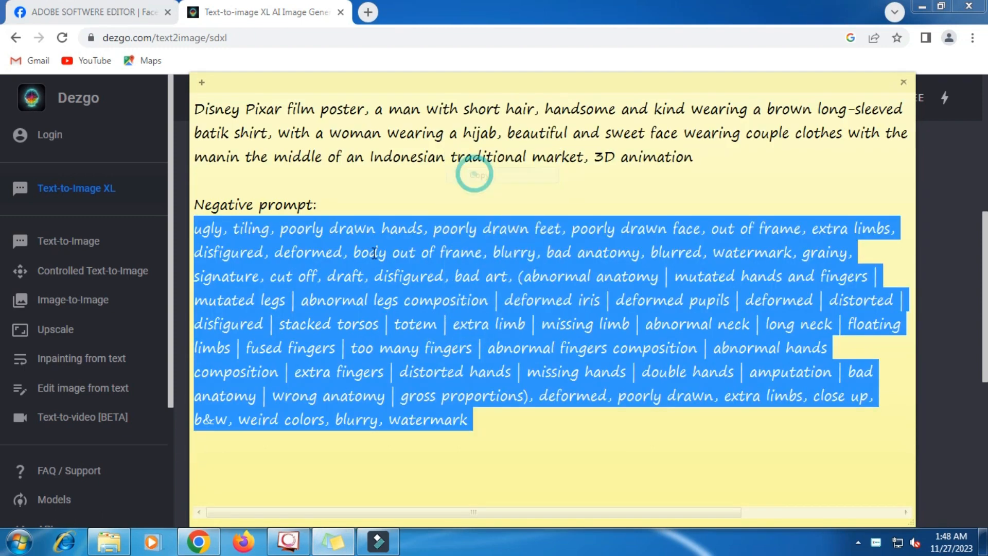
left_click(178, 448)
left_click(261, 325)
right_click(262, 326)
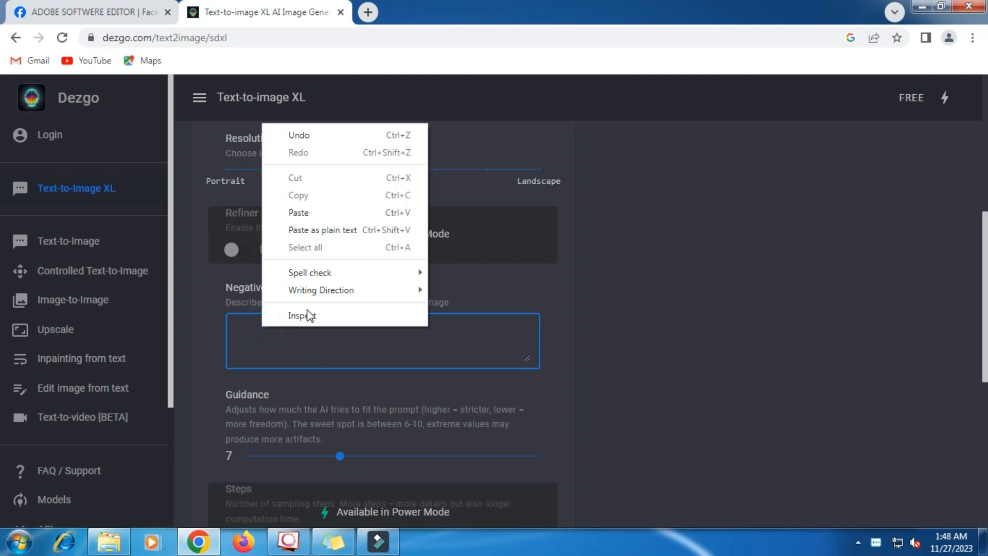
left_click(299, 213)
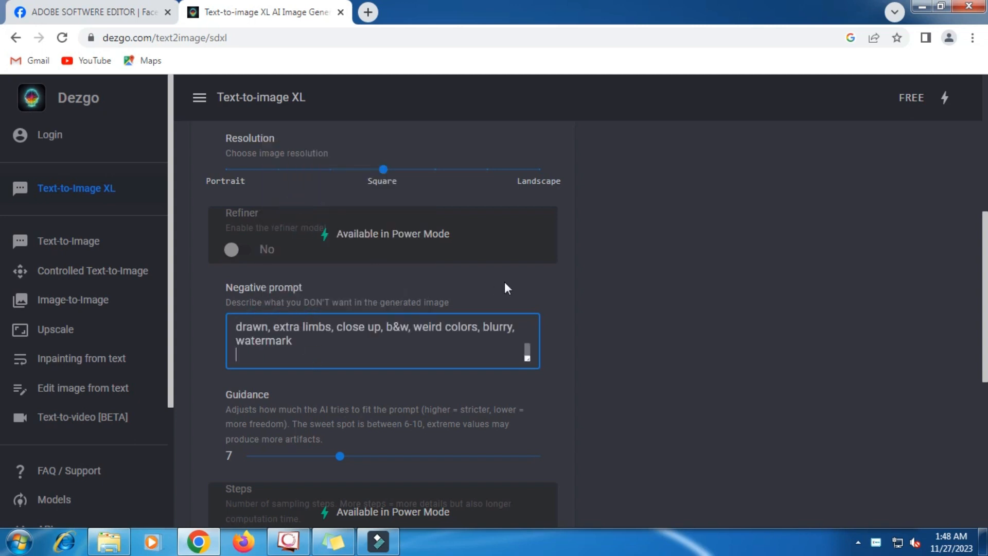
Check the pasted prompt and generate the image, leaving the resolution at Square.
scroll(523, 285, "up", 7)
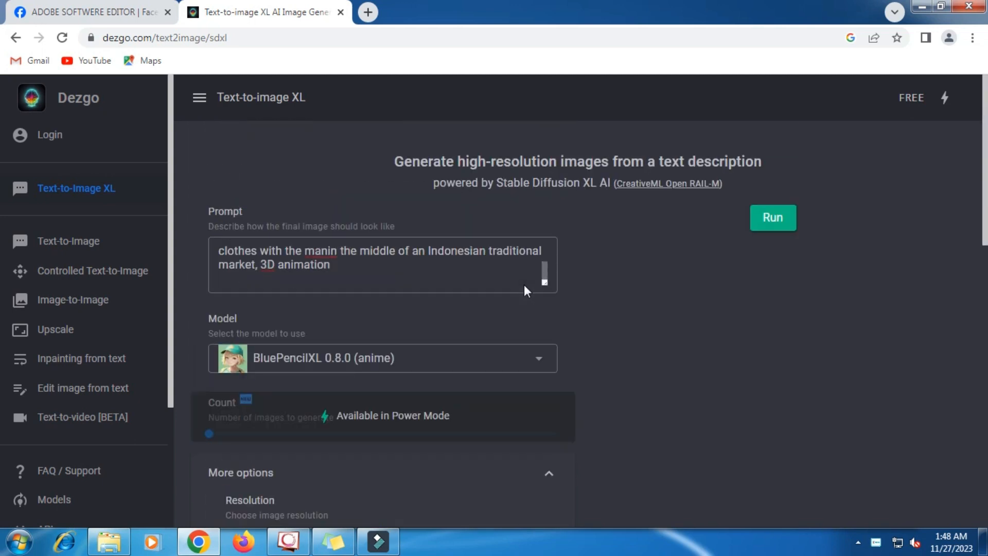
scroll(523, 285, "up", 3)
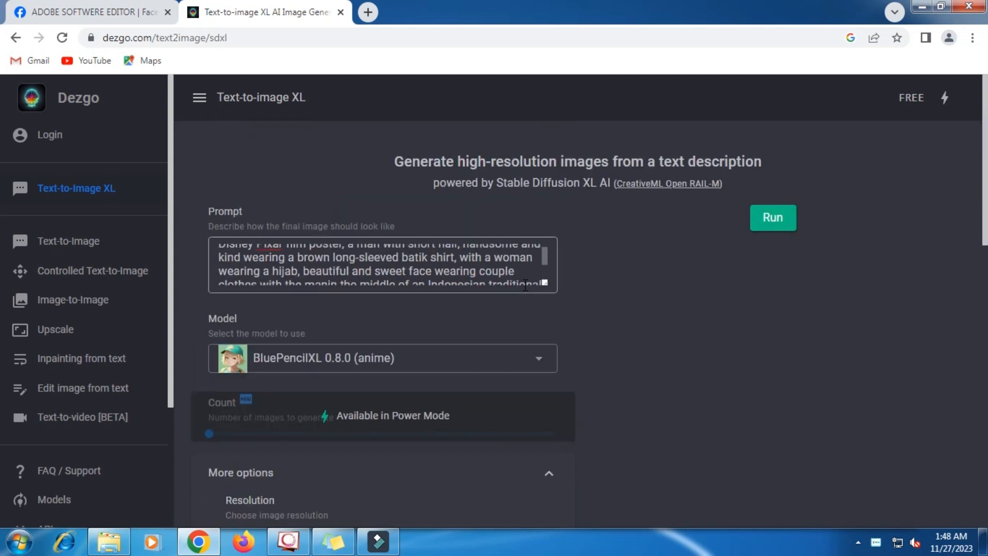
left_click(778, 222)
scroll(723, 265, "down", 4)
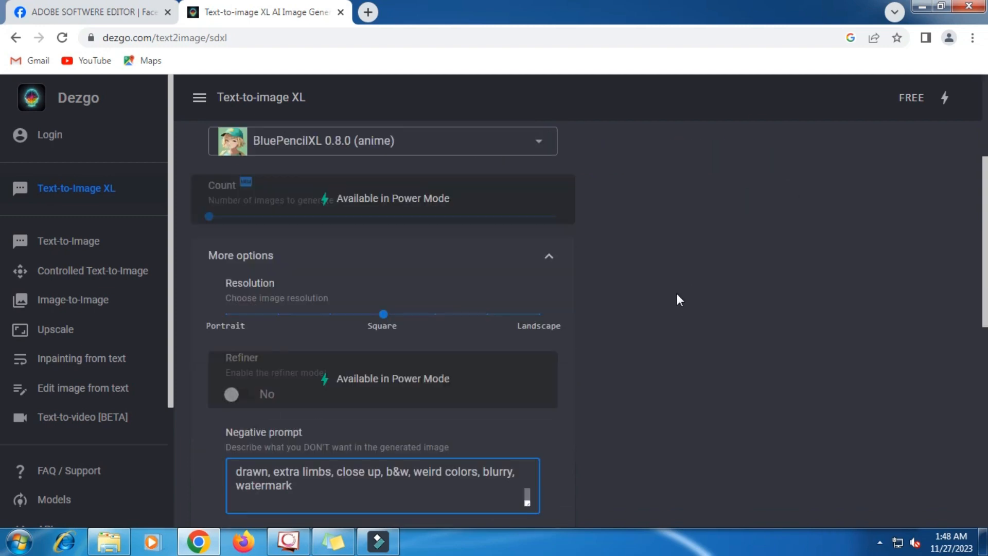
scroll(785, 205, "up", 3)
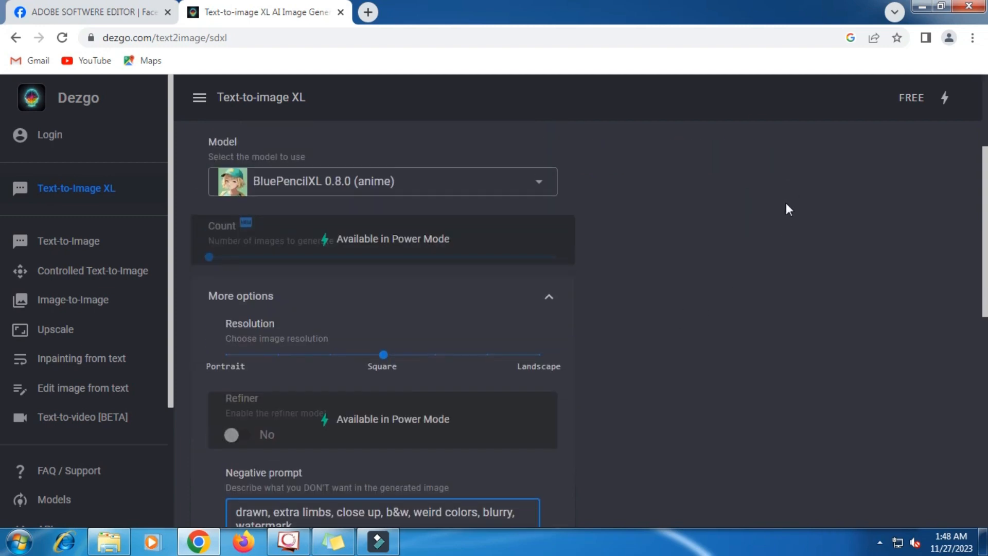
left_click(790, 152)
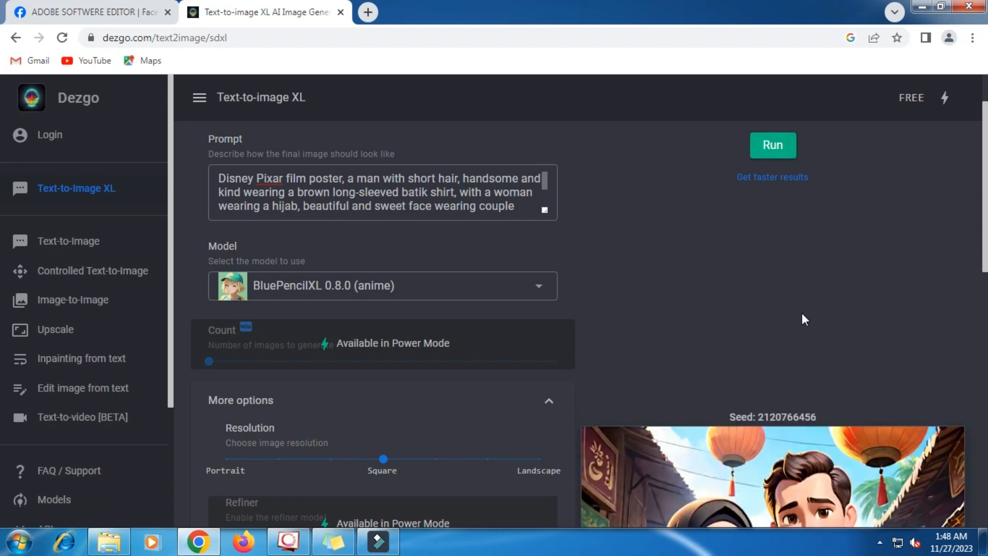
Review the generated image of the couple in the traditional market and download it.
scroll(800, 285, "down", 3)
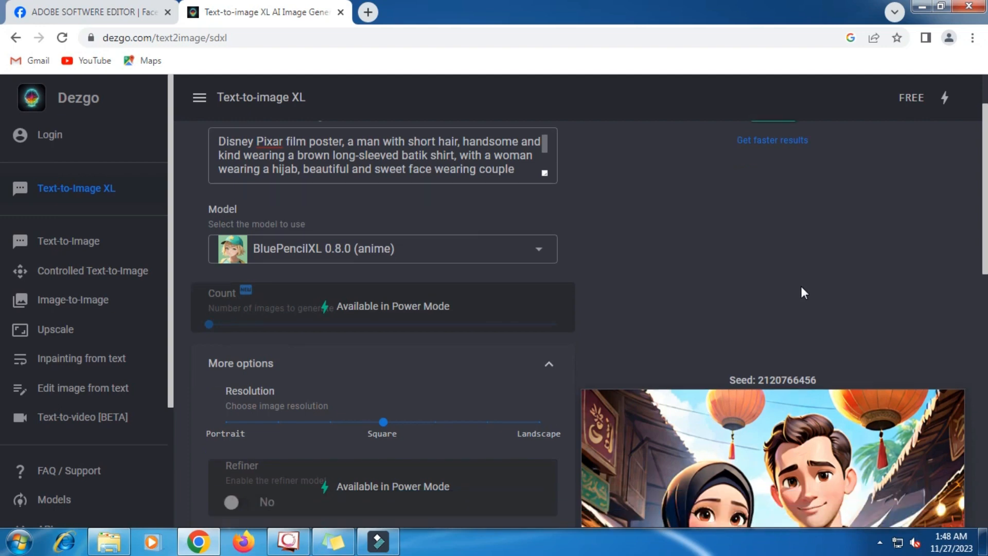
scroll(802, 293, "down", 1)
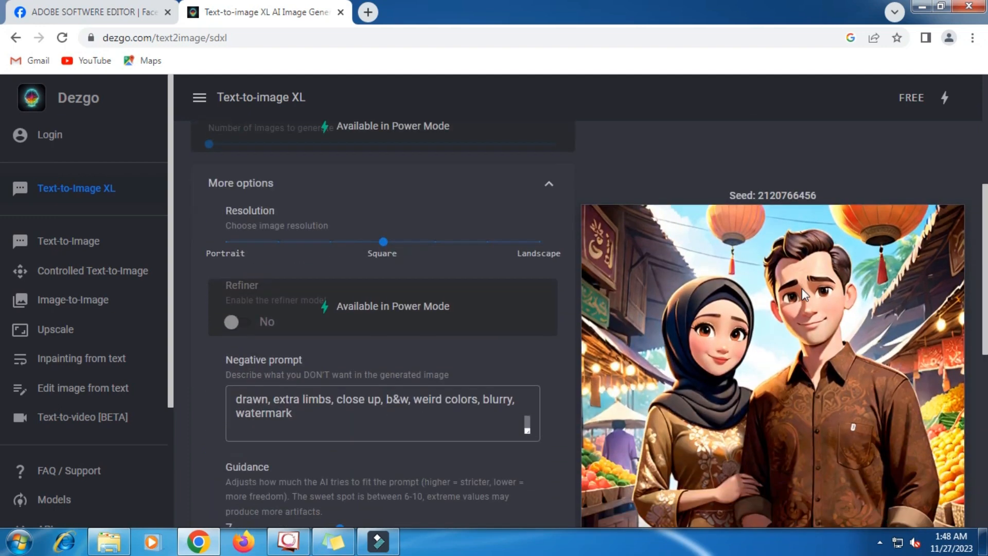
scroll(802, 293, "down", 3)
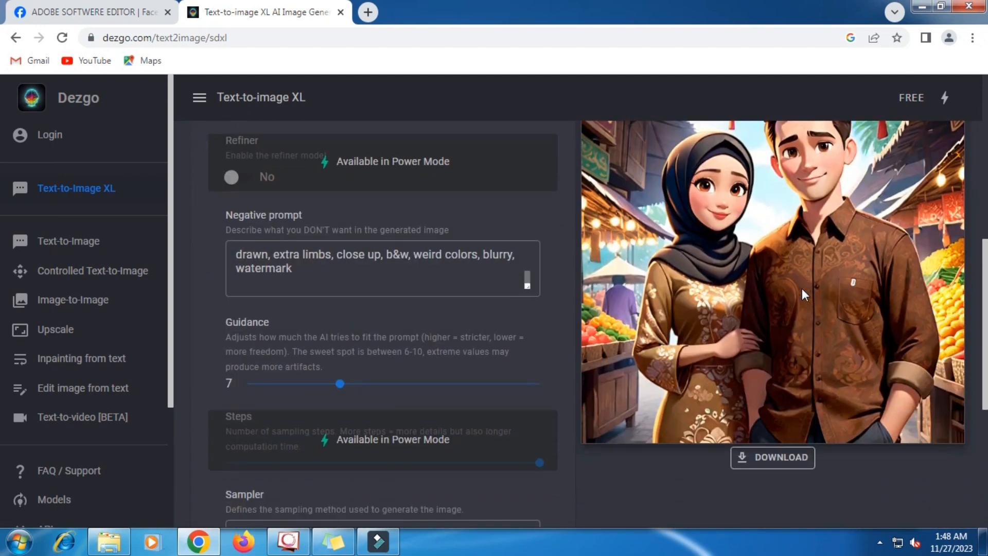
scroll(803, 294, "up", 1)
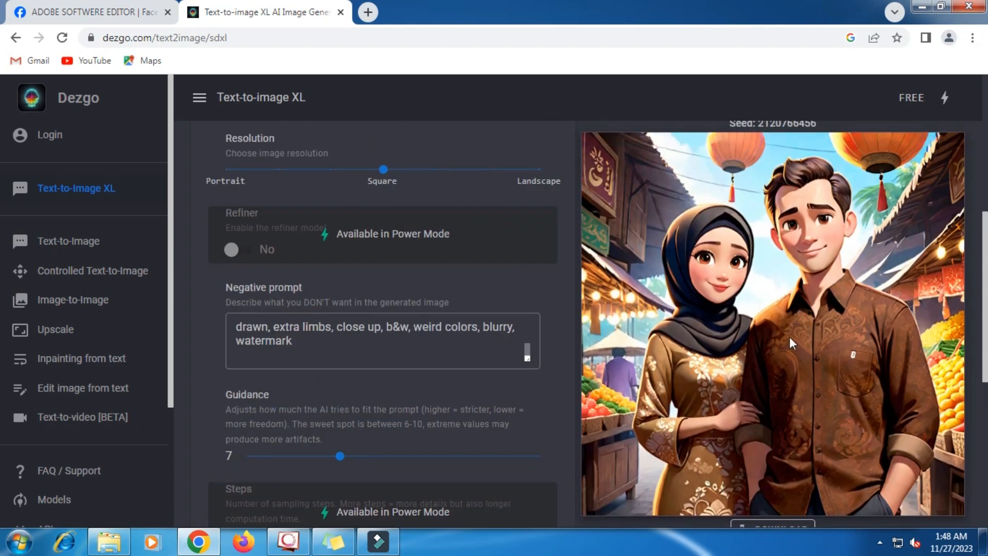
scroll(788, 339, "down", 1)
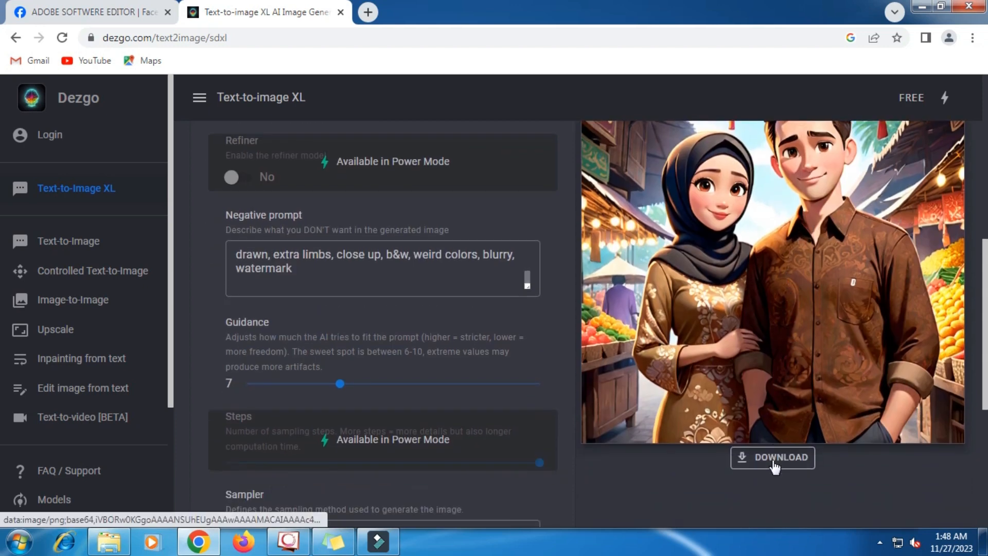
left_click(774, 466)
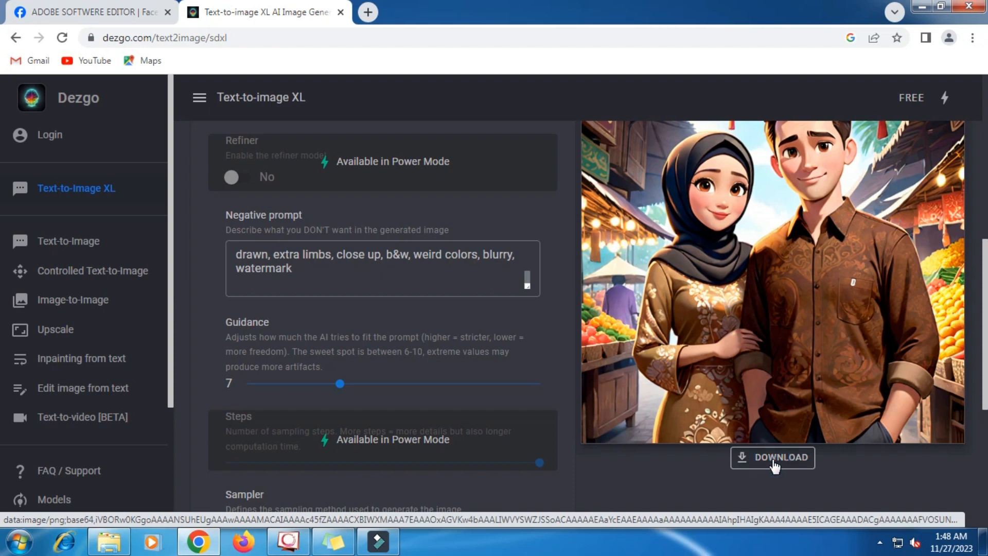